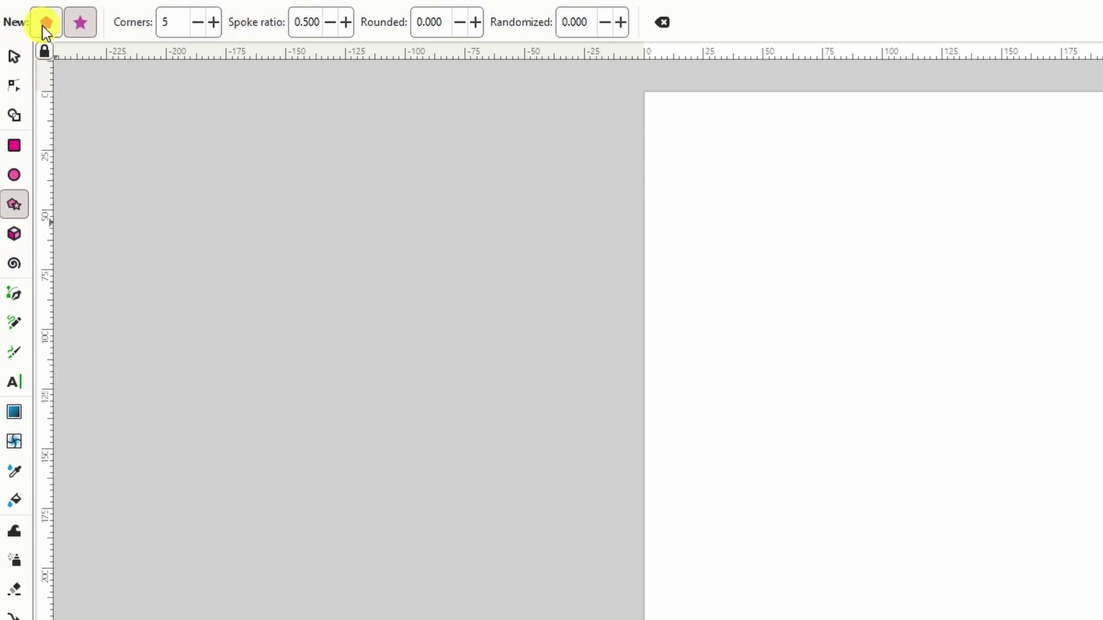
# Draw a six-corner regular polygon about 108 mm wide, with a vertex pointing up, and place it near the page's centre.
pyautogui.click(43, 26)
pyautogui.doubleClick(169, 25)
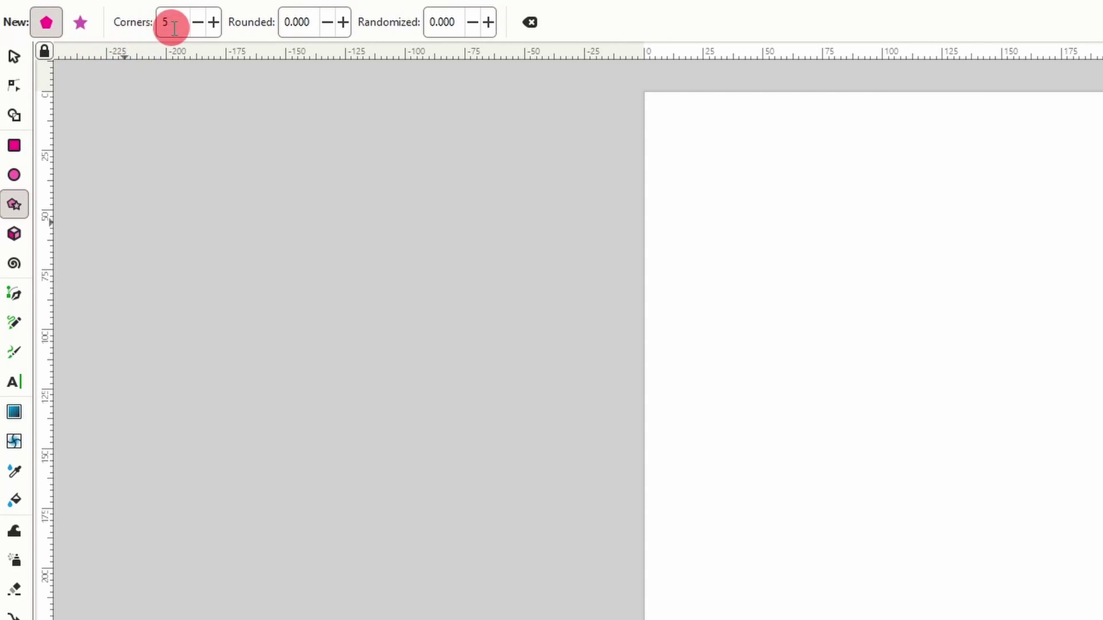
pyautogui.write('6')
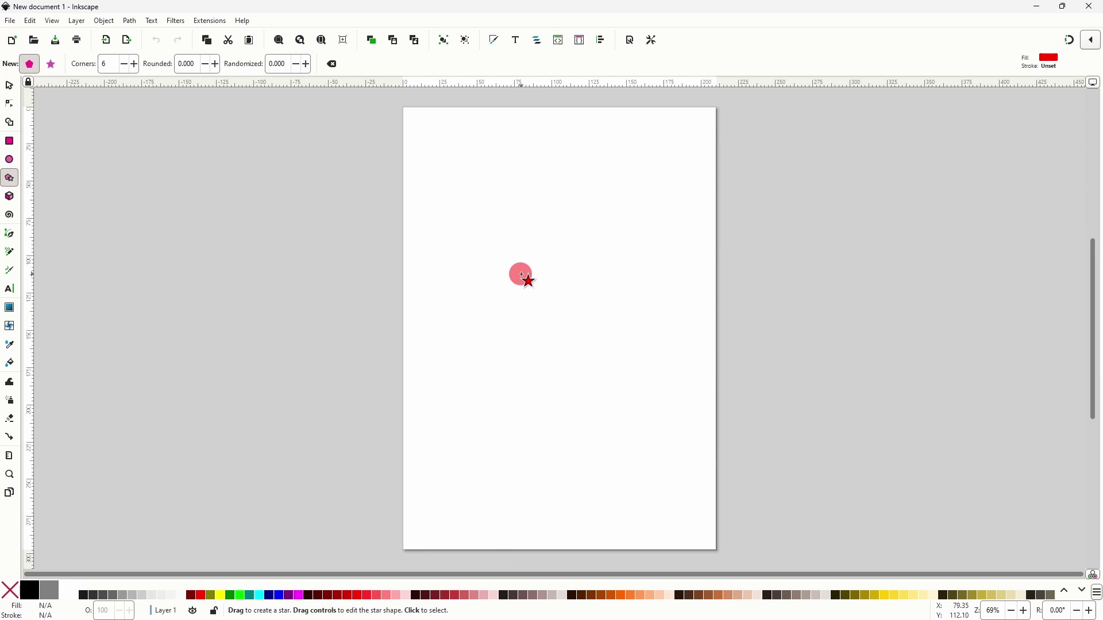
pyautogui.moveTo(520, 275); pyautogui.dragTo(525, 366)
pyautogui.moveTo(525, 278); pyautogui.dragTo(562, 293)
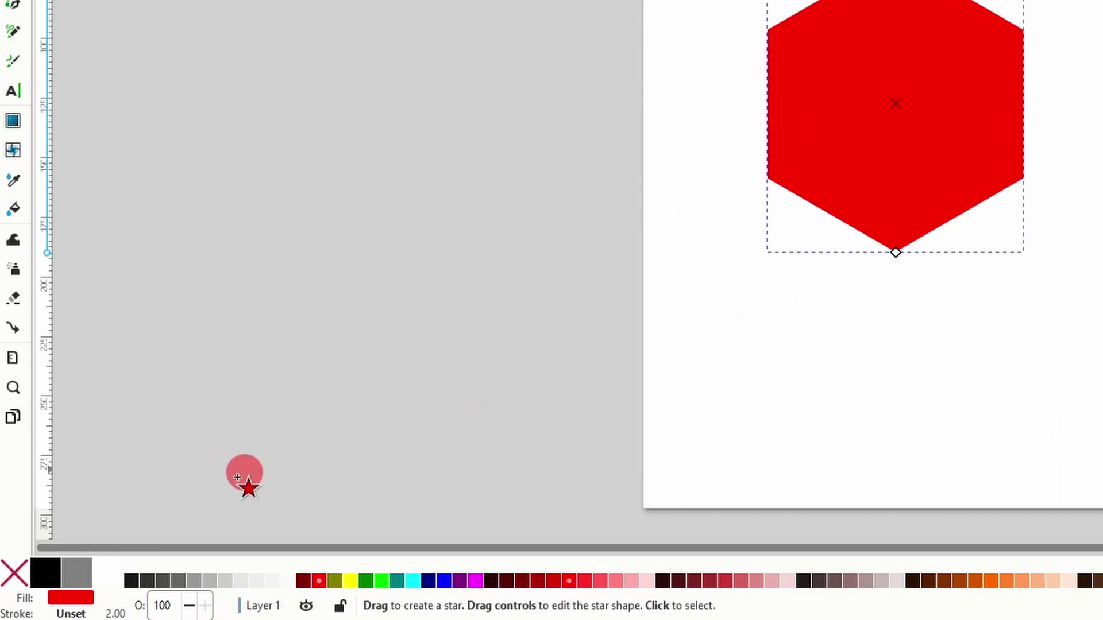
# Remove the hexagon's fill and give it a black stroke 0.5 mm wide.
pyautogui.click(22, 578)
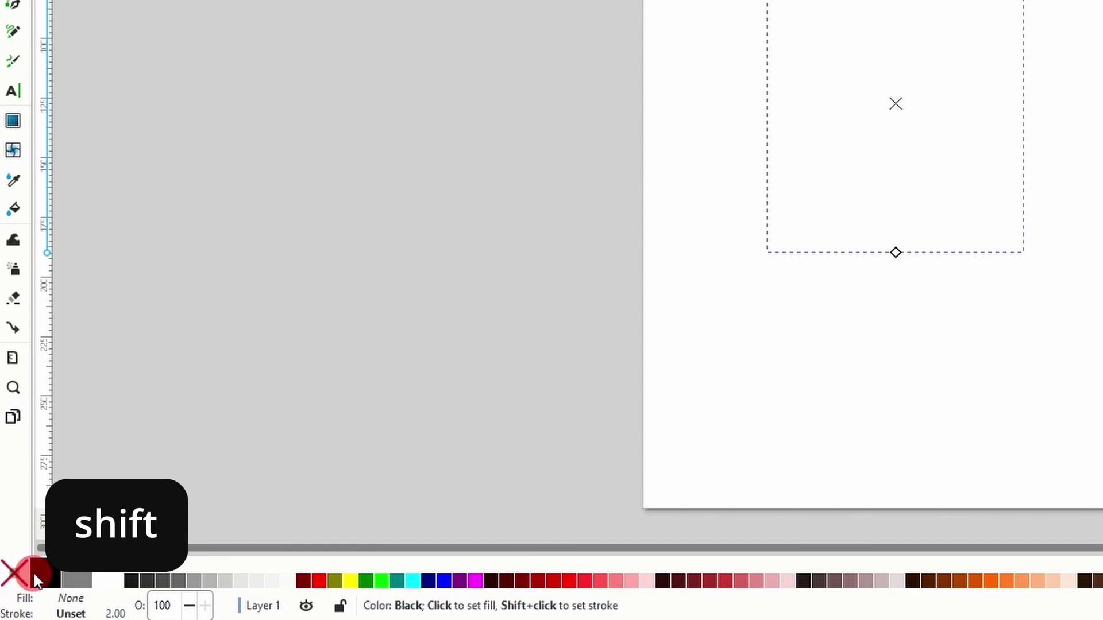
pyautogui.keyDown('shift'); pyautogui.click(46, 568); pyautogui.keyUp('shift')
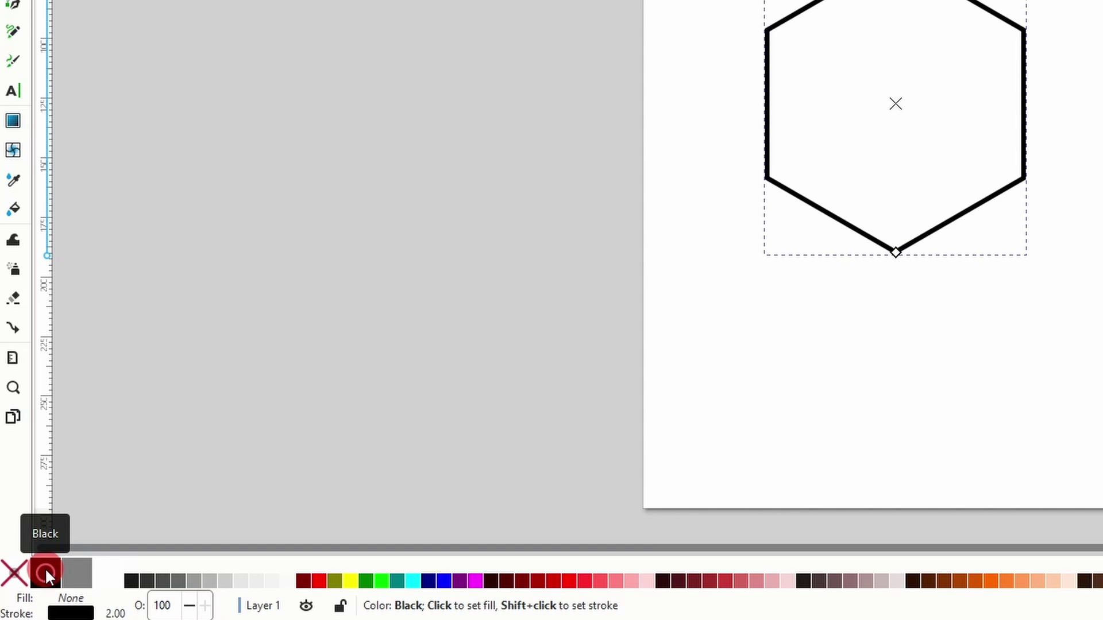
pyautogui.rightClick(116, 612)
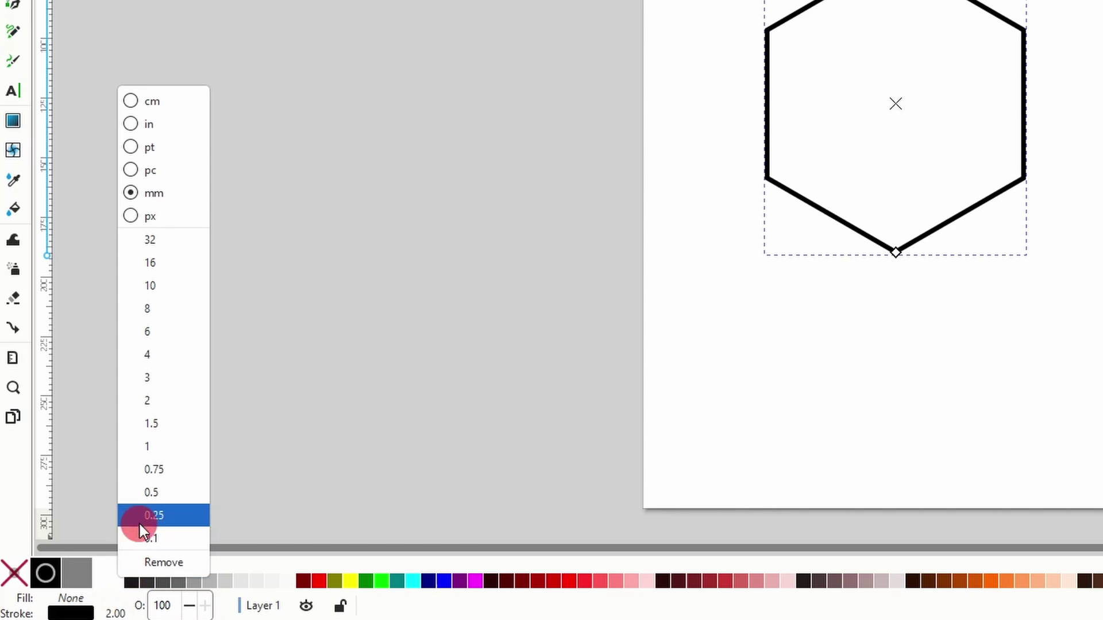
pyautogui.click(165, 493)
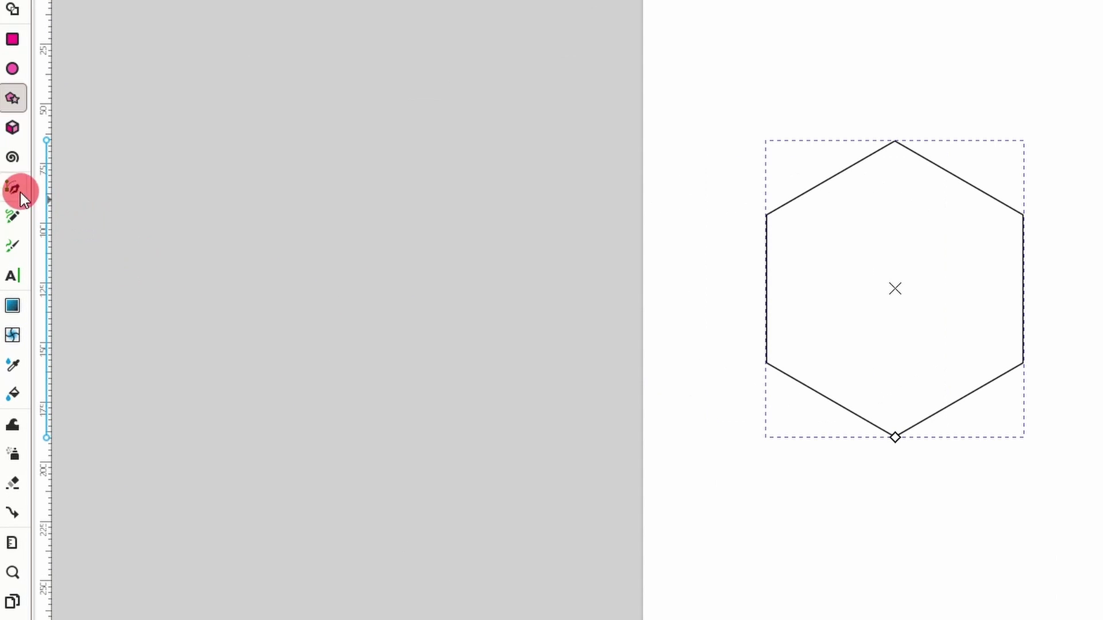
# Draw a straight vertical line about 171 mm long to the left of the hexagon with the Pen tool.
pyautogui.click(20, 194)
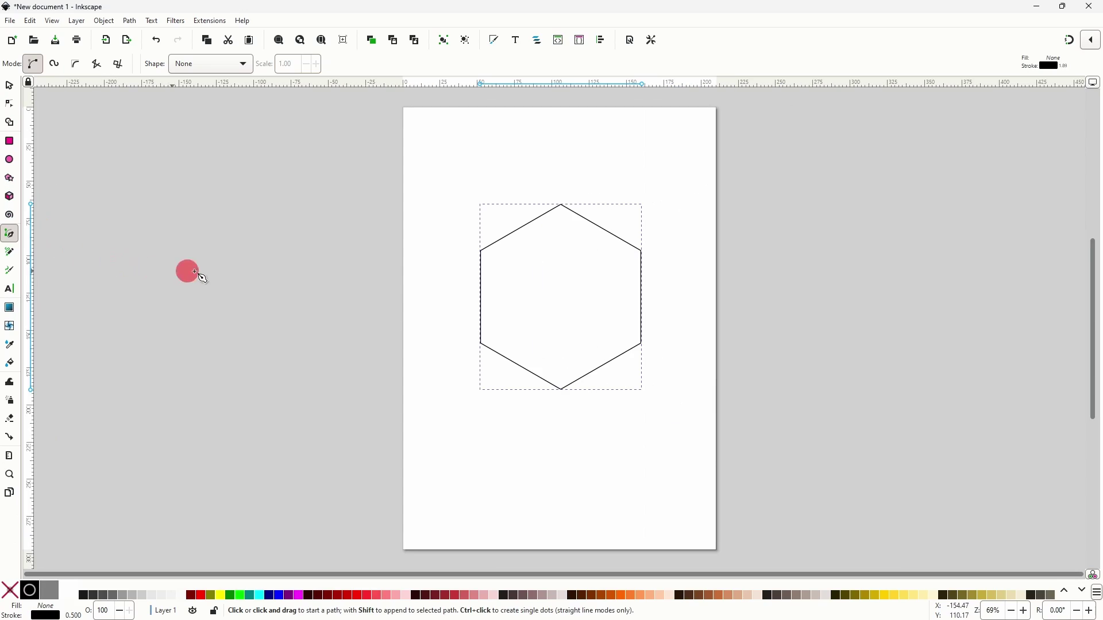
pyautogui.click(439, 172)
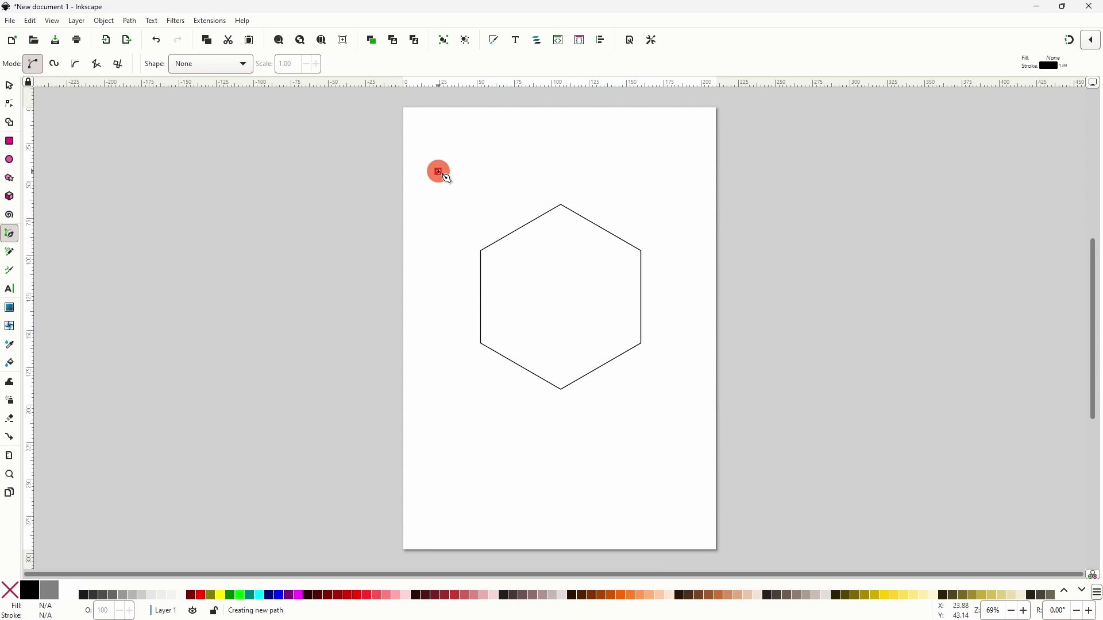
pyautogui.press('ctrl')
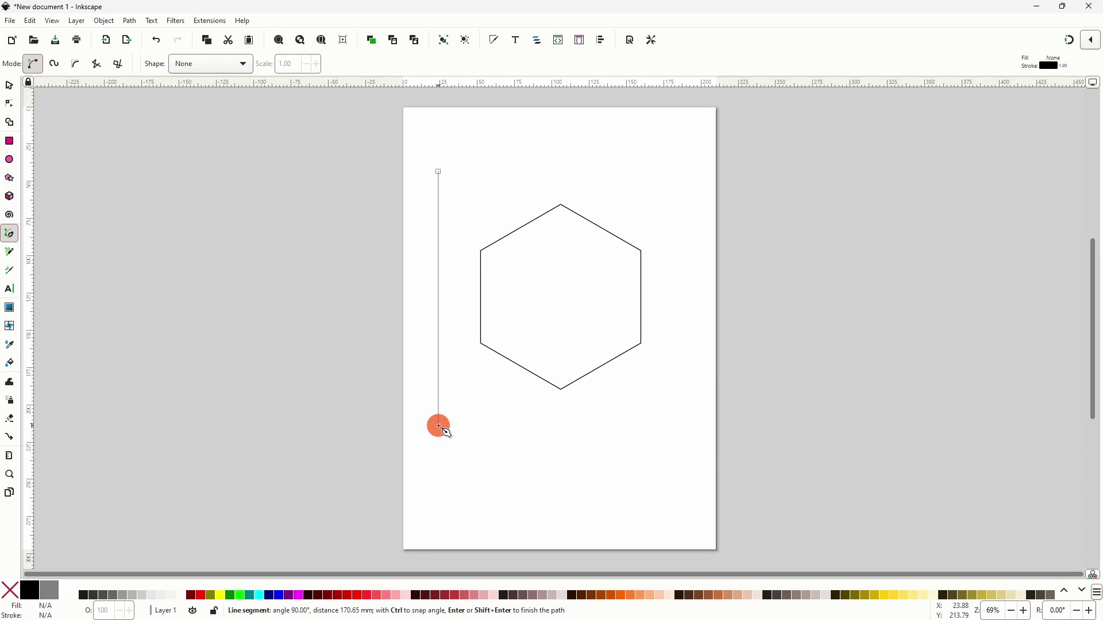
pyautogui.click(440, 426)
pyautogui.rightClick(454, 372)
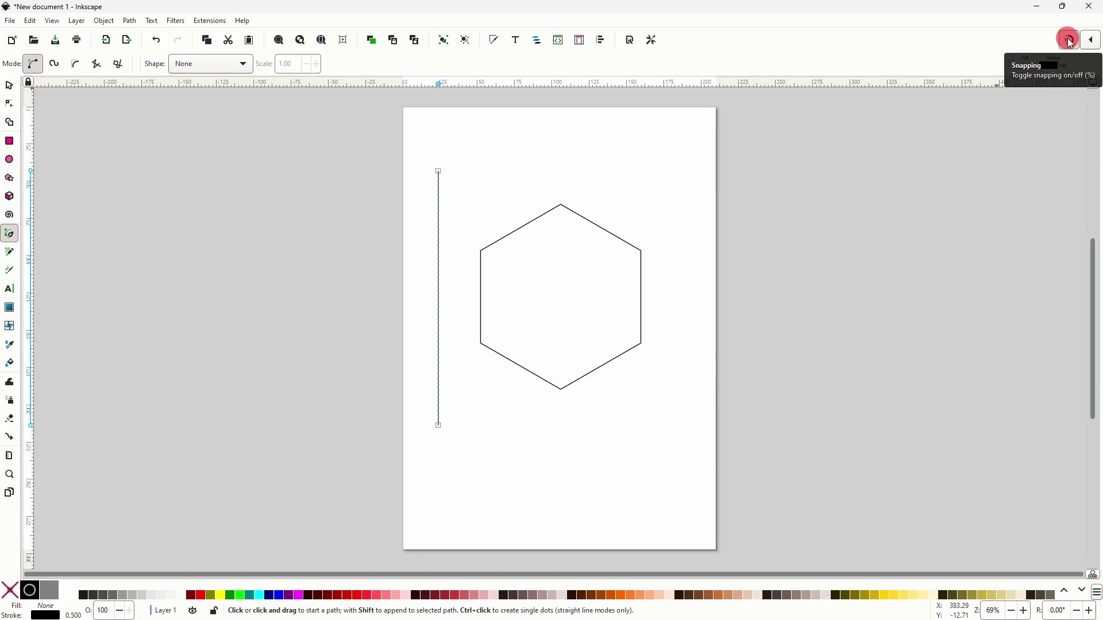
# With snapping enabled, move the vertical line onto the hexagon's left side and place a duplicate on its right side.
pyautogui.click(10, 87)
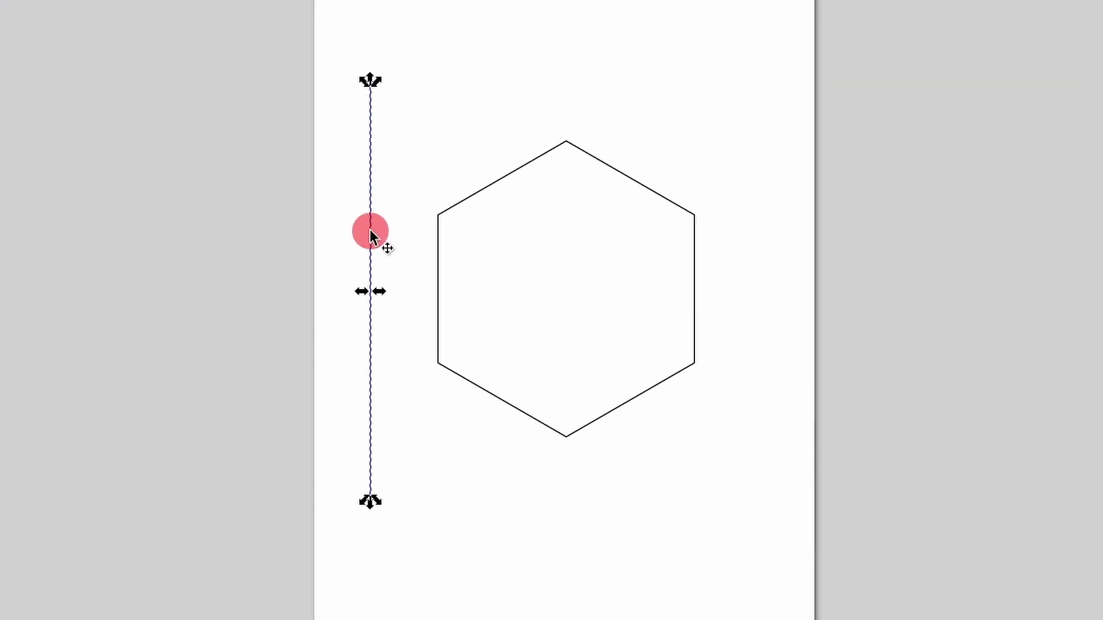
pyautogui.moveTo(370, 230); pyautogui.dragTo(429, 236)
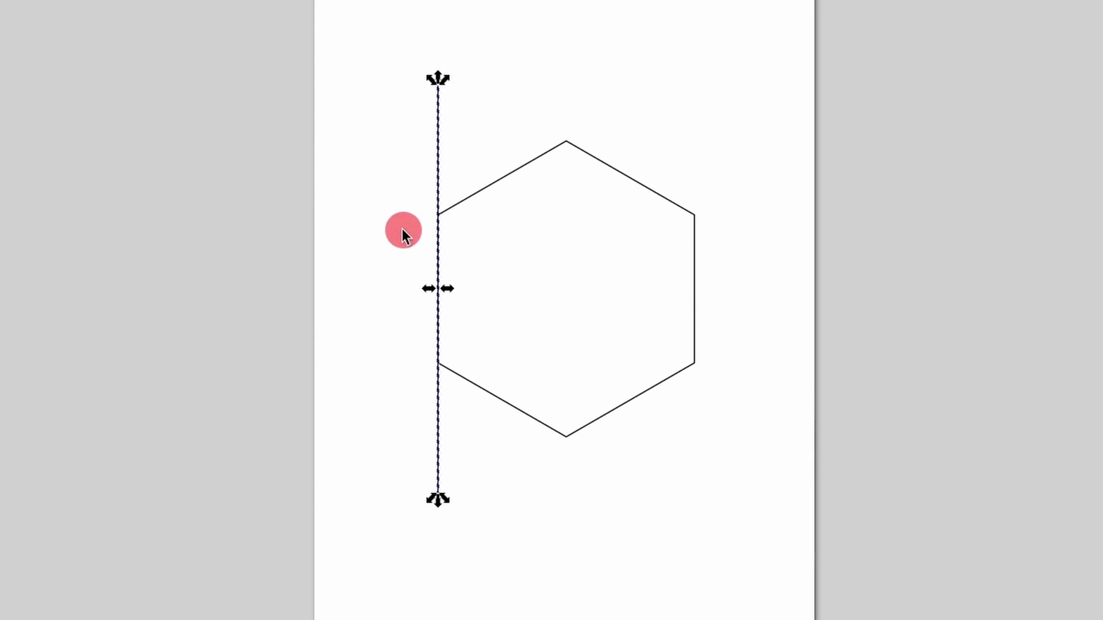
pyautogui.rightClick(443, 177)
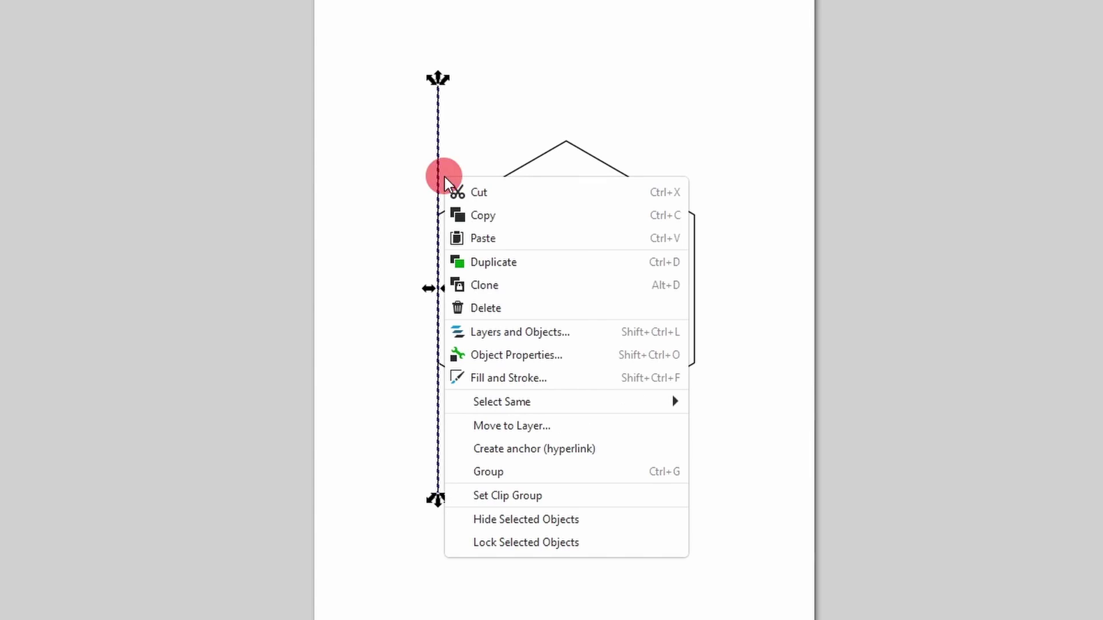
pyautogui.click(492, 258)
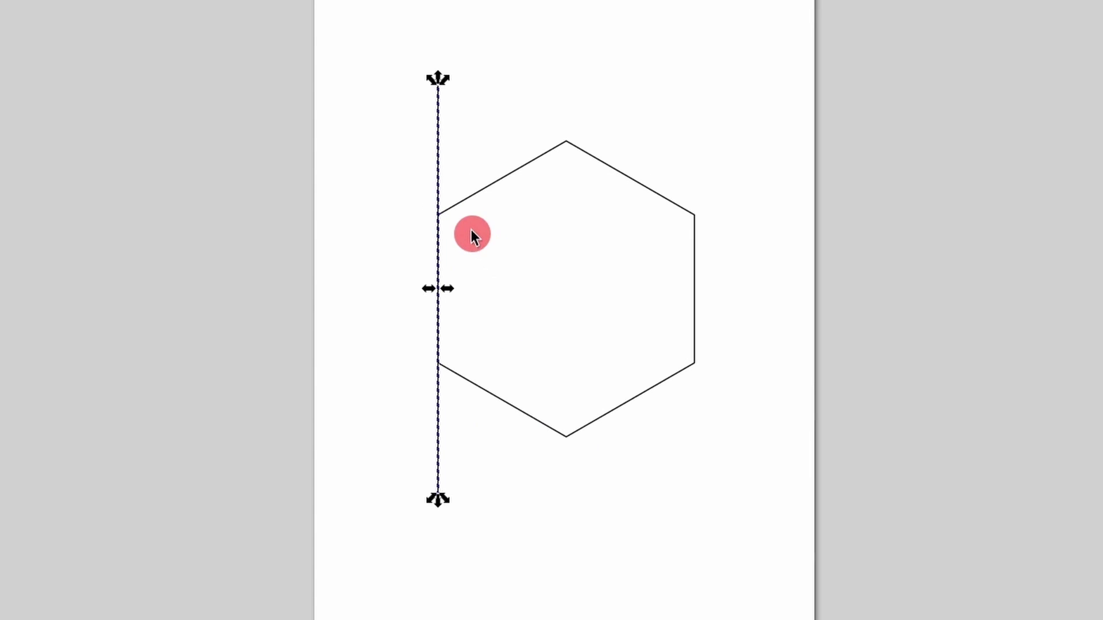
pyautogui.moveTo(440, 170); pyautogui.dragTo(695, 167)
pyautogui.click(718, 208)
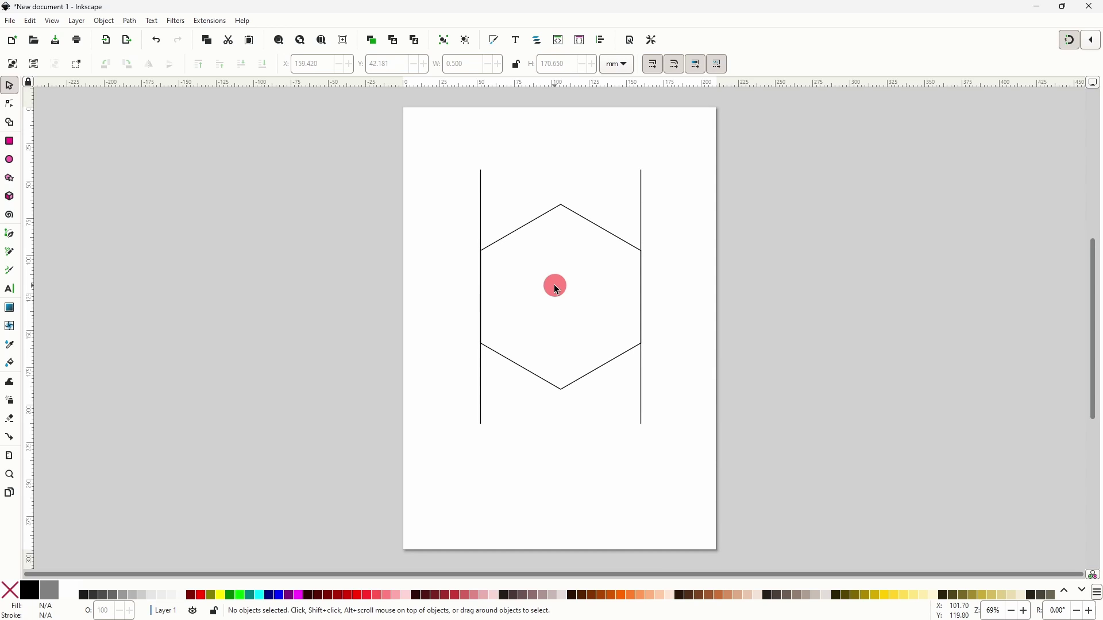
# Combine the two vertical lines into a single path.
pyautogui.click(481, 222)
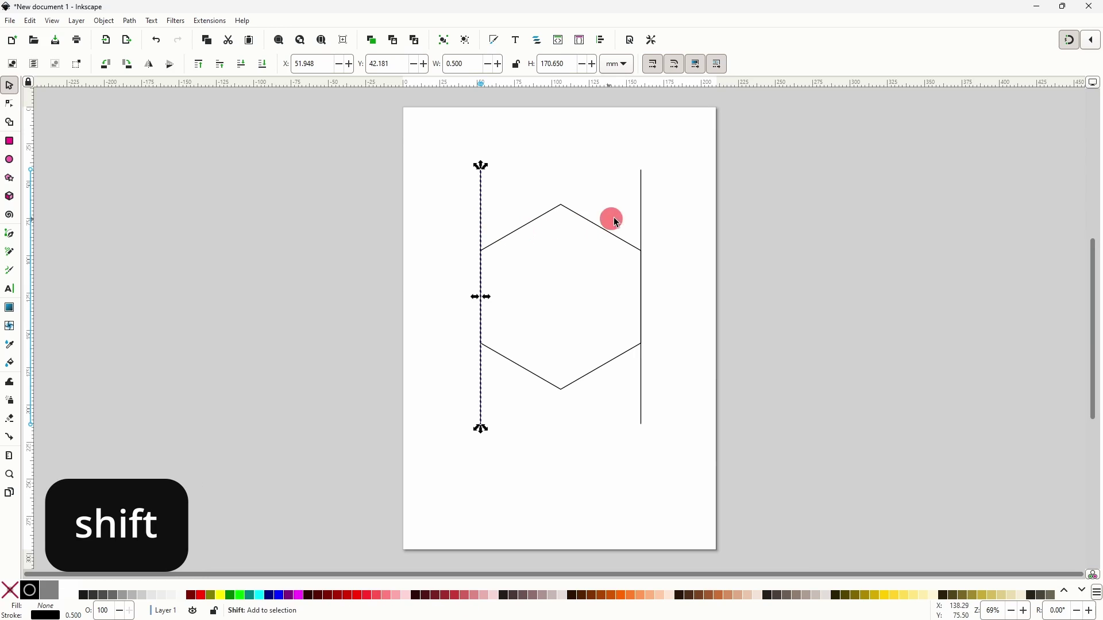
pyautogui.keyDown('shift'); pyautogui.click(643, 214); pyautogui.keyUp('shift')
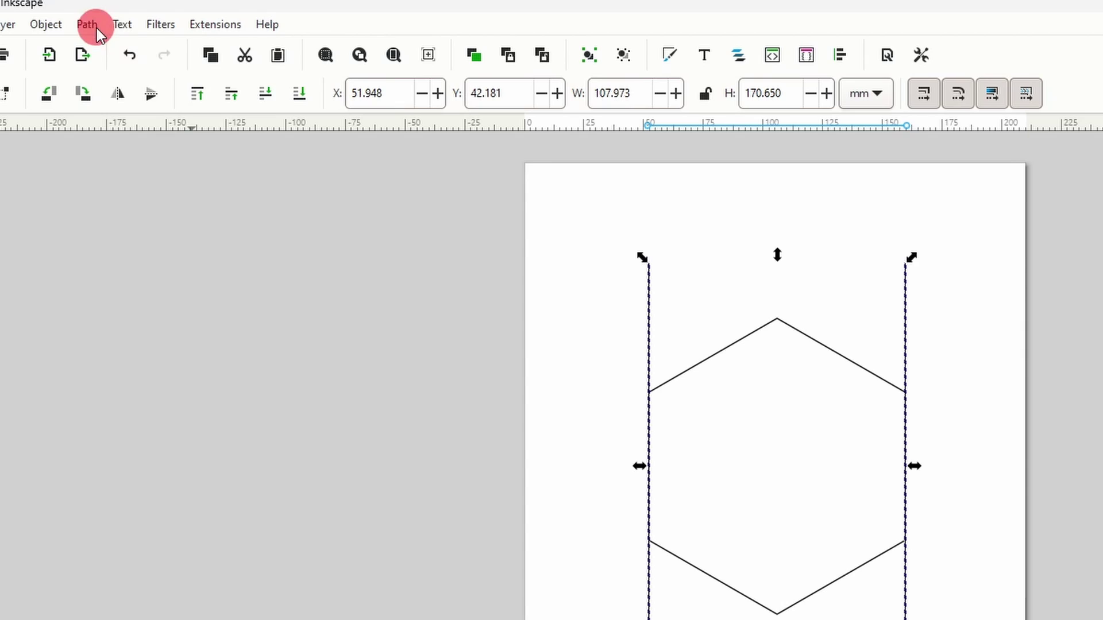
pyautogui.click(87, 24)
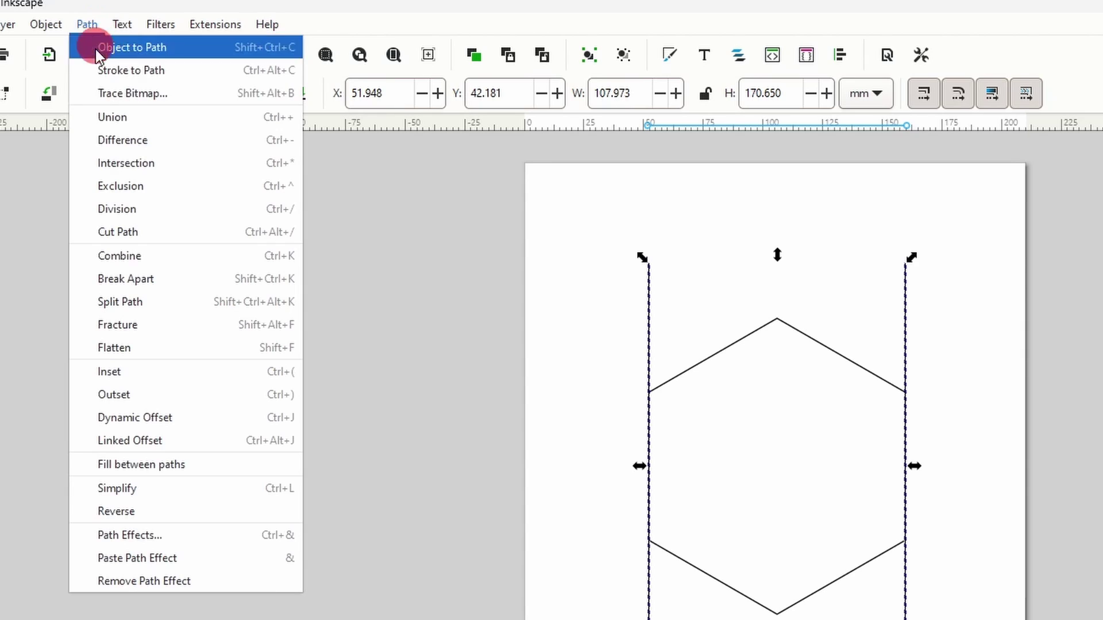
pyautogui.click(167, 255)
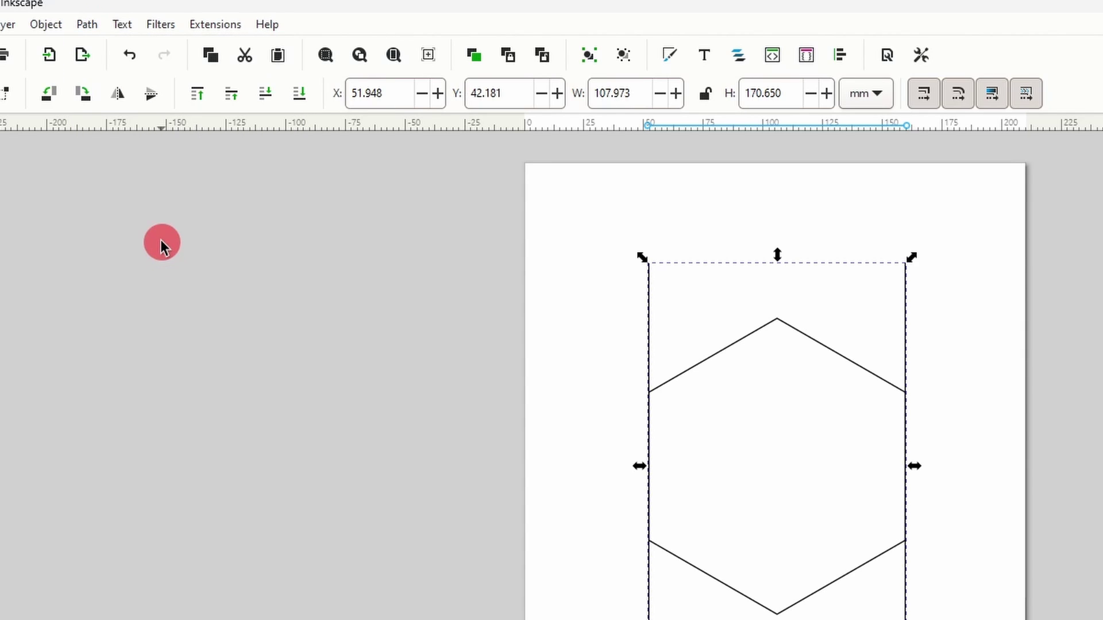
# Apply the Interpolate Sub-Paths path effect to the combined lines with 12 steps.
pyautogui.click(89, 25)
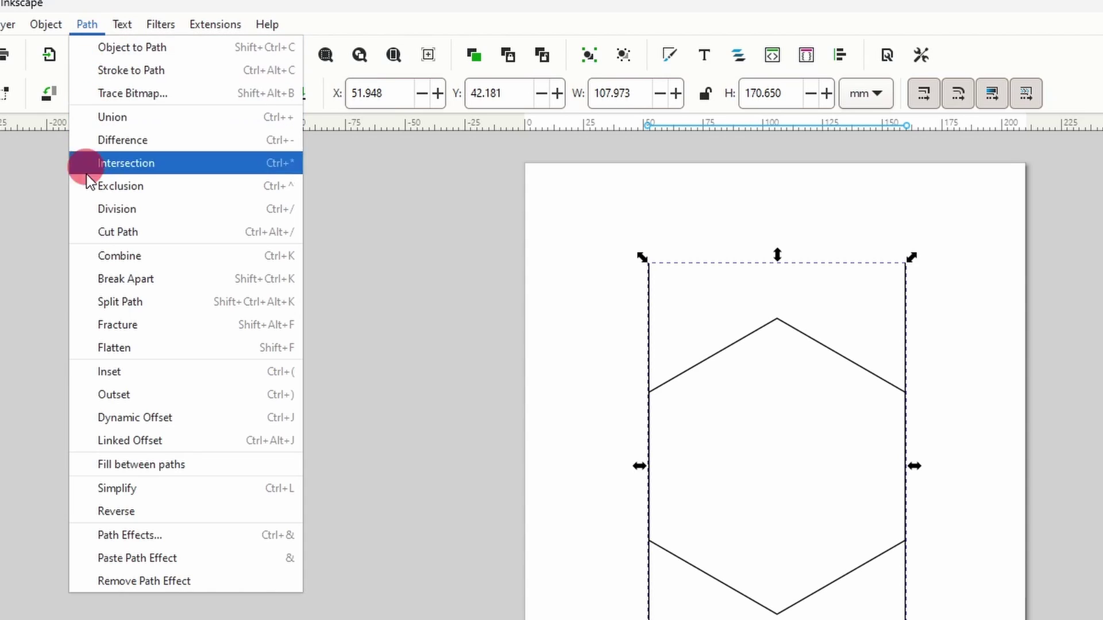
pyautogui.click(177, 539)
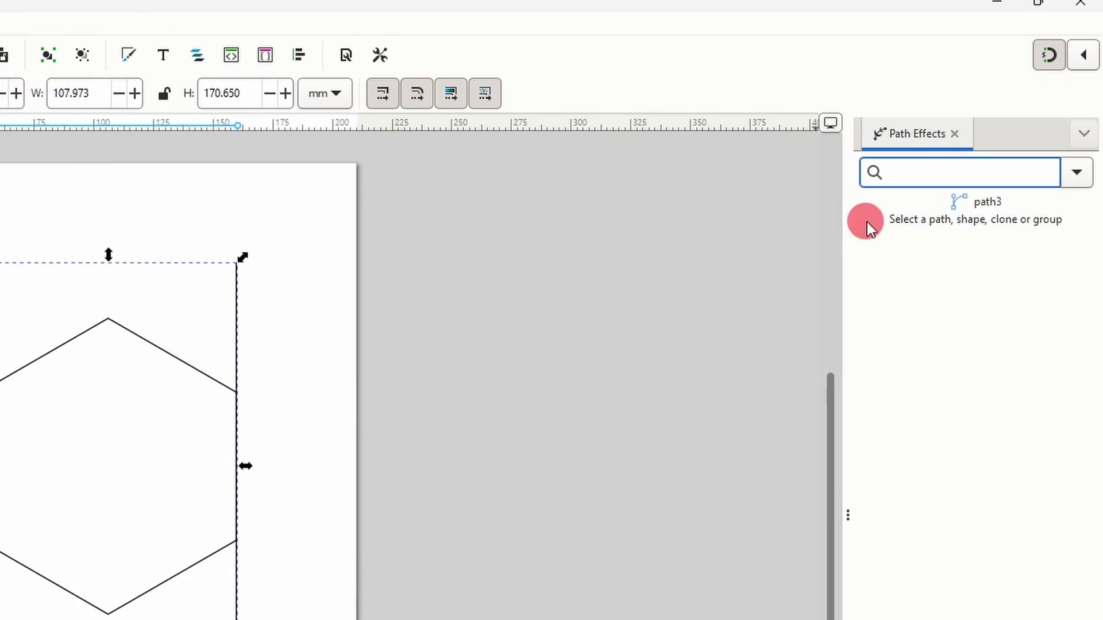
pyautogui.write('interp')
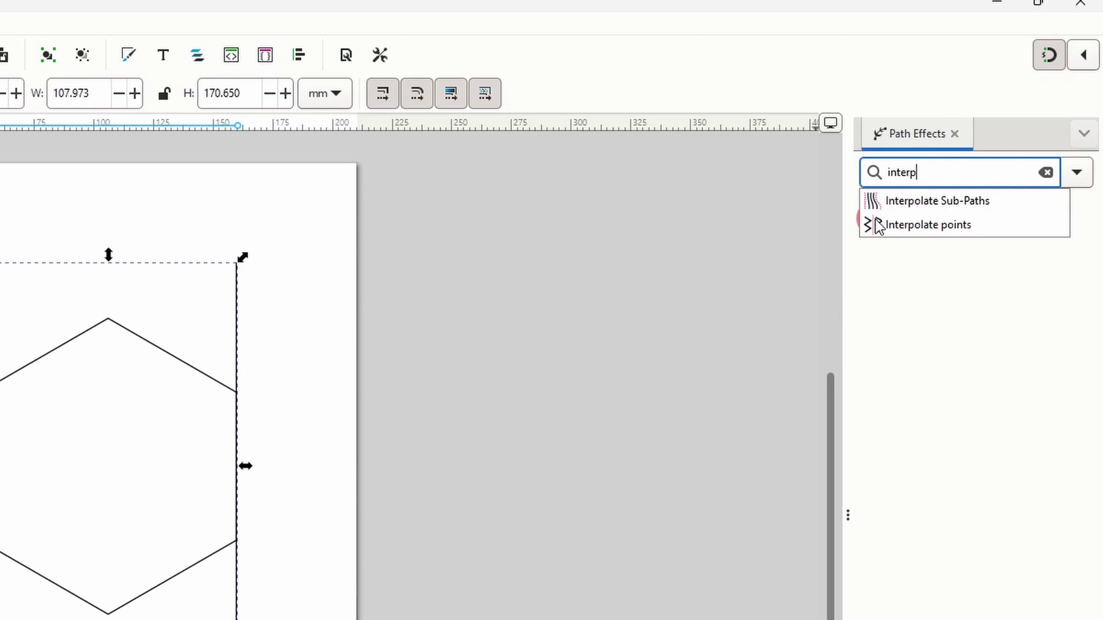
pyautogui.click(899, 205)
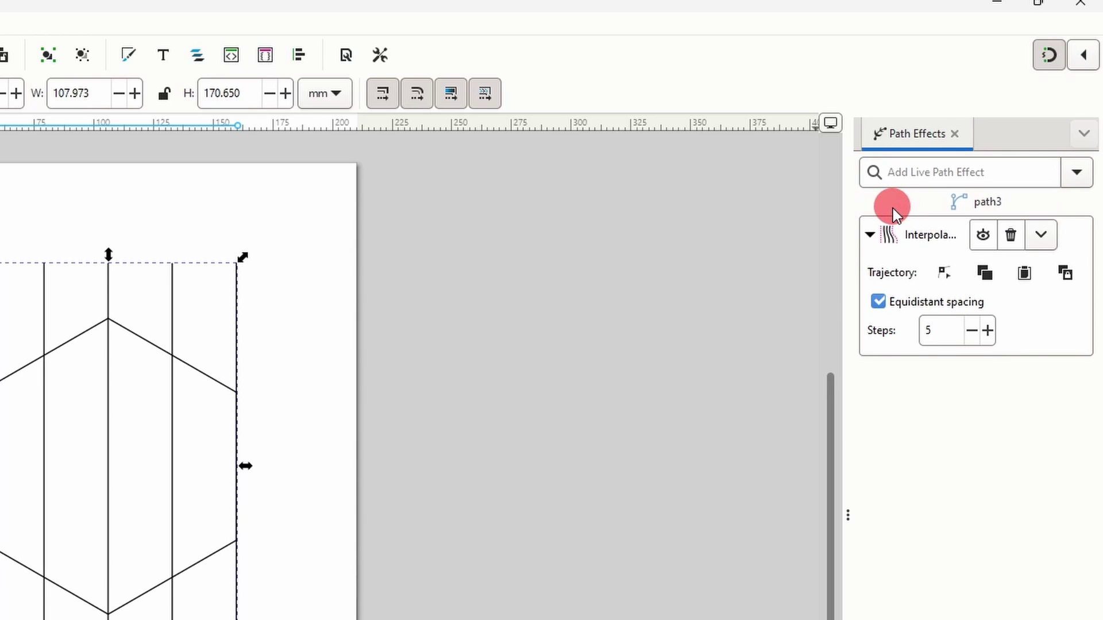
pyautogui.doubleClick(933, 335)
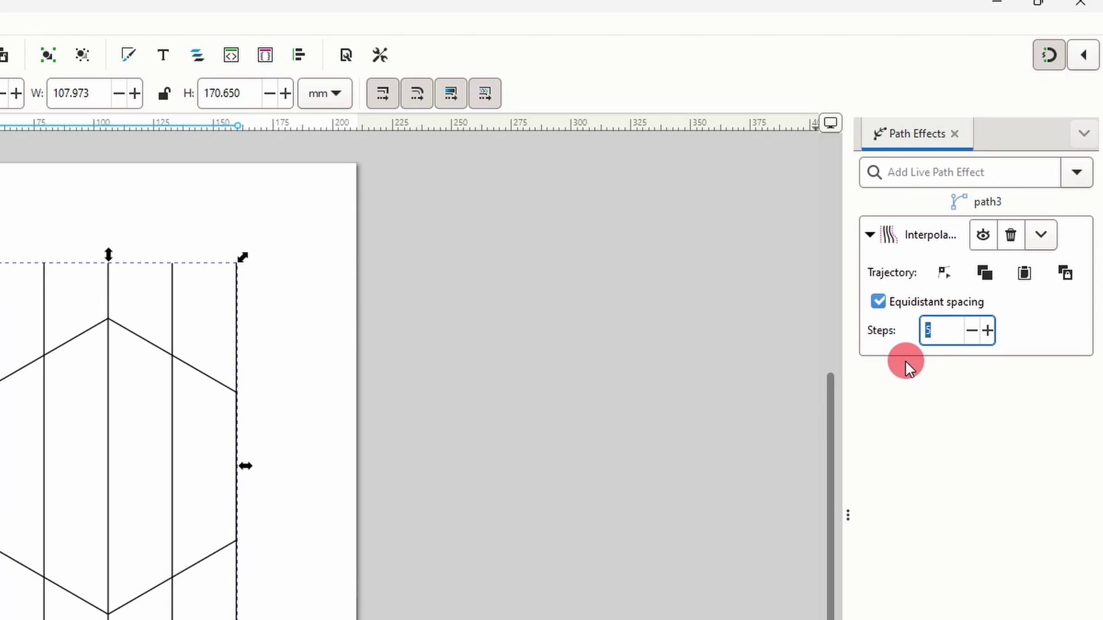
pyautogui.write('12')
pyautogui.press('Return')
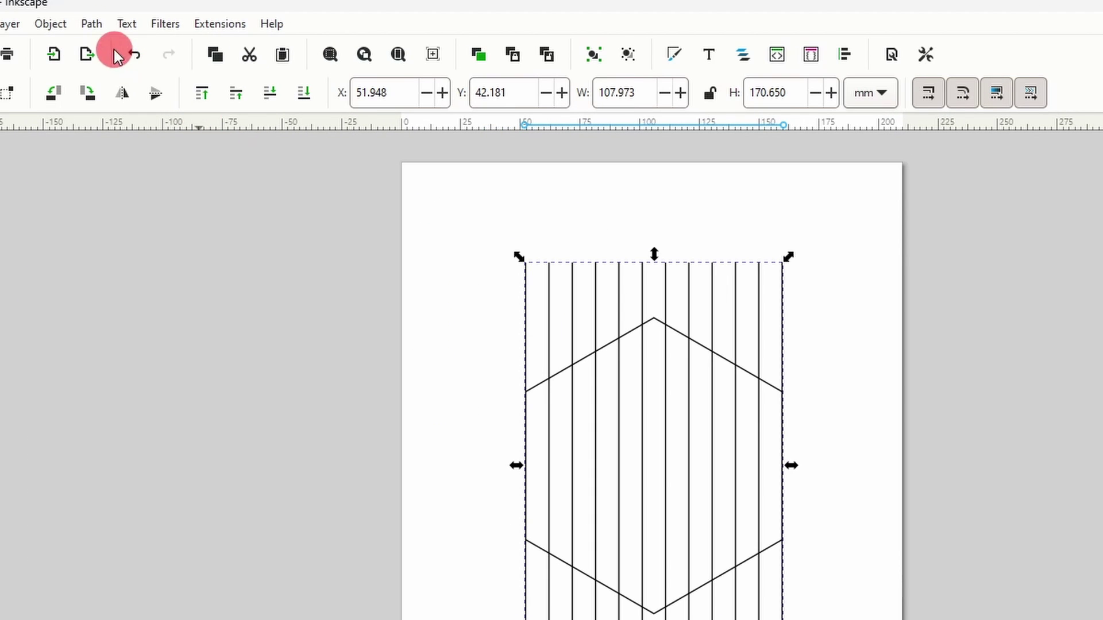
# Convert the interpolated lines to a regular path and move the hexagon off the page to the left.
pyautogui.click(132, 22)
pyautogui.click(134, 50)
pyautogui.click(155, 92)
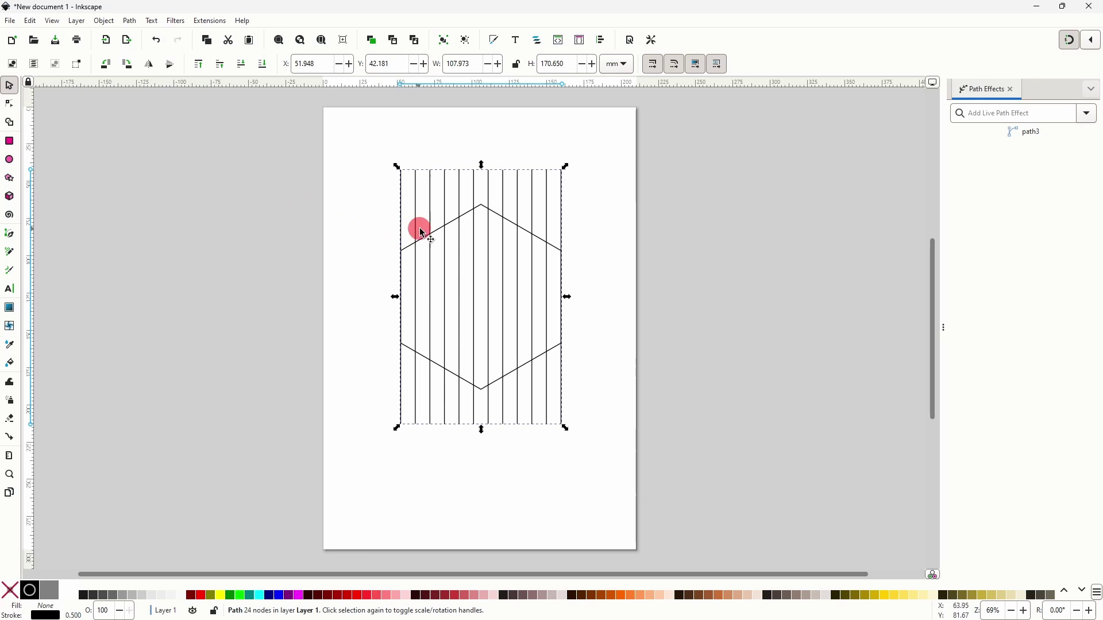
pyautogui.moveTo(440, 230); pyautogui.dragTo(164, 230)
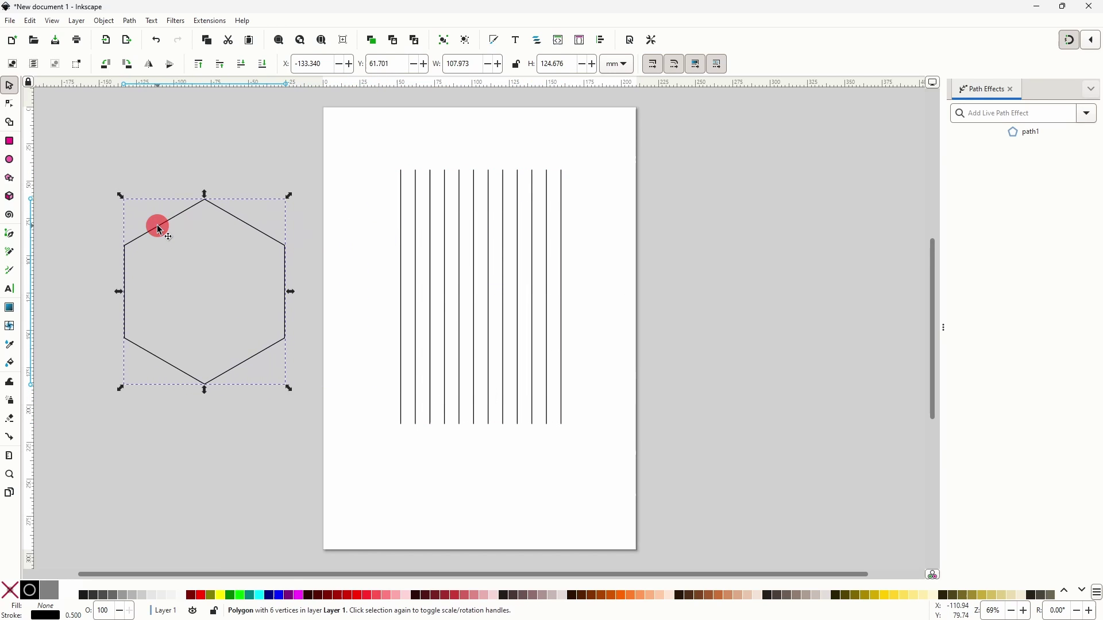
# Duplicate the set of vertical lines and rotate the copy 90° clockwise.
pyautogui.rightClick(445, 229)
pyautogui.click(479, 281)
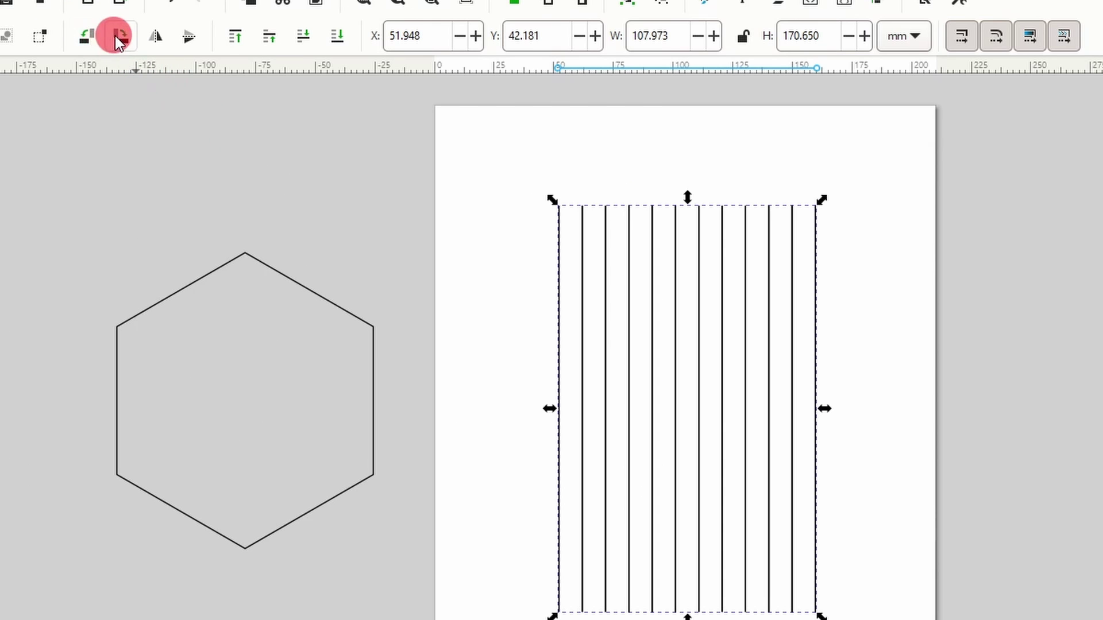
pyautogui.click(124, 35)
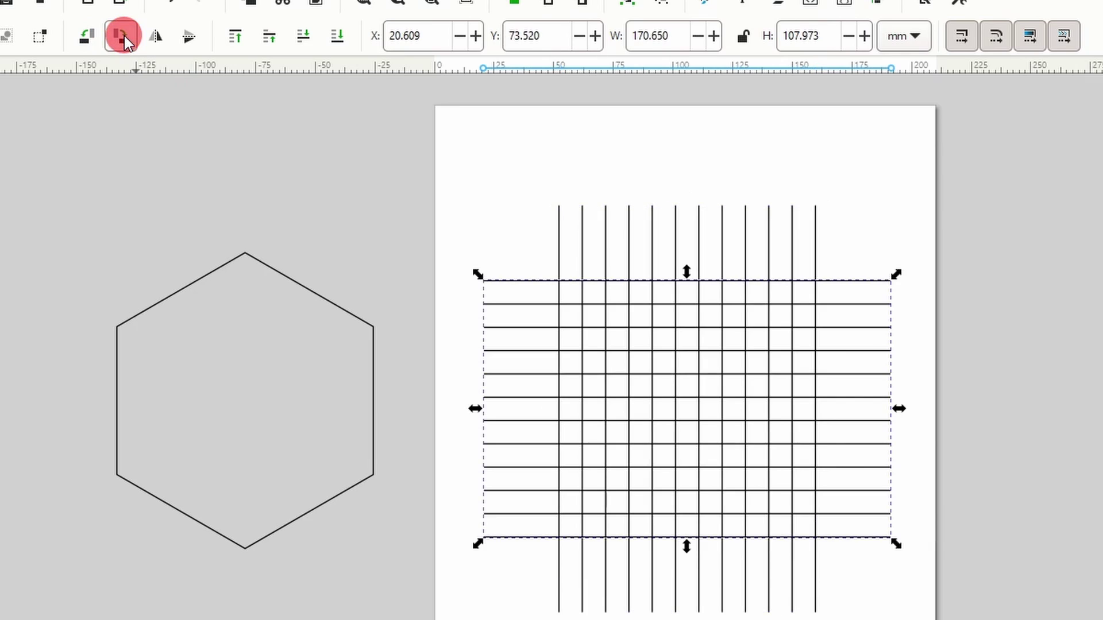
# Duplicate the set of horizontal lines and rotate the copy 30° counter-clockwise about its centre.
pyautogui.rightClick(765, 331)
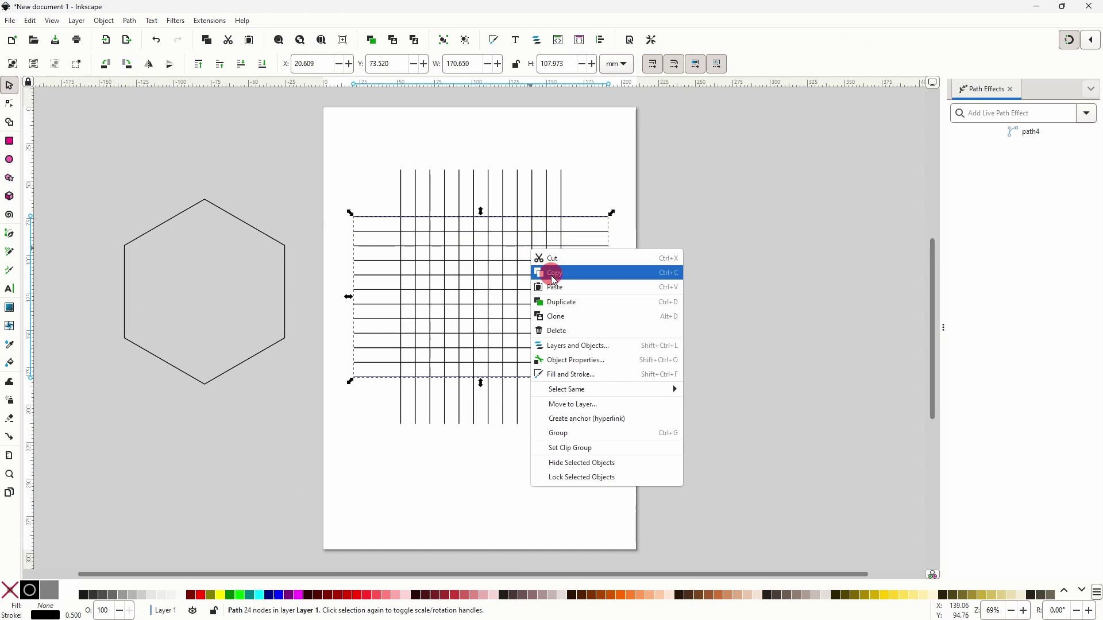
pyautogui.click(568, 300)
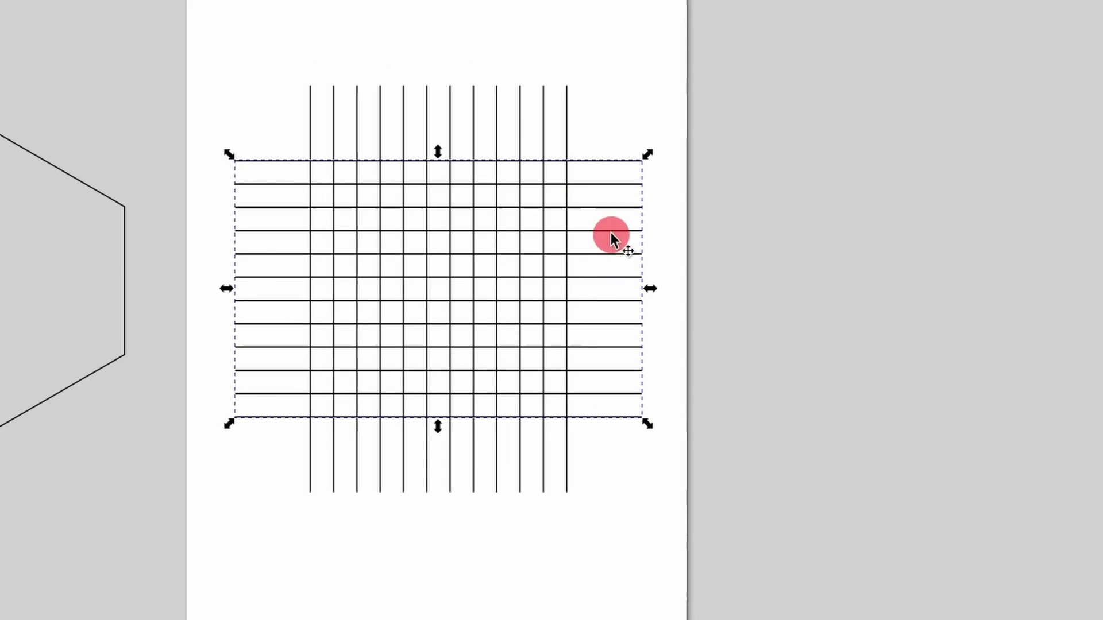
pyautogui.click(590, 158)
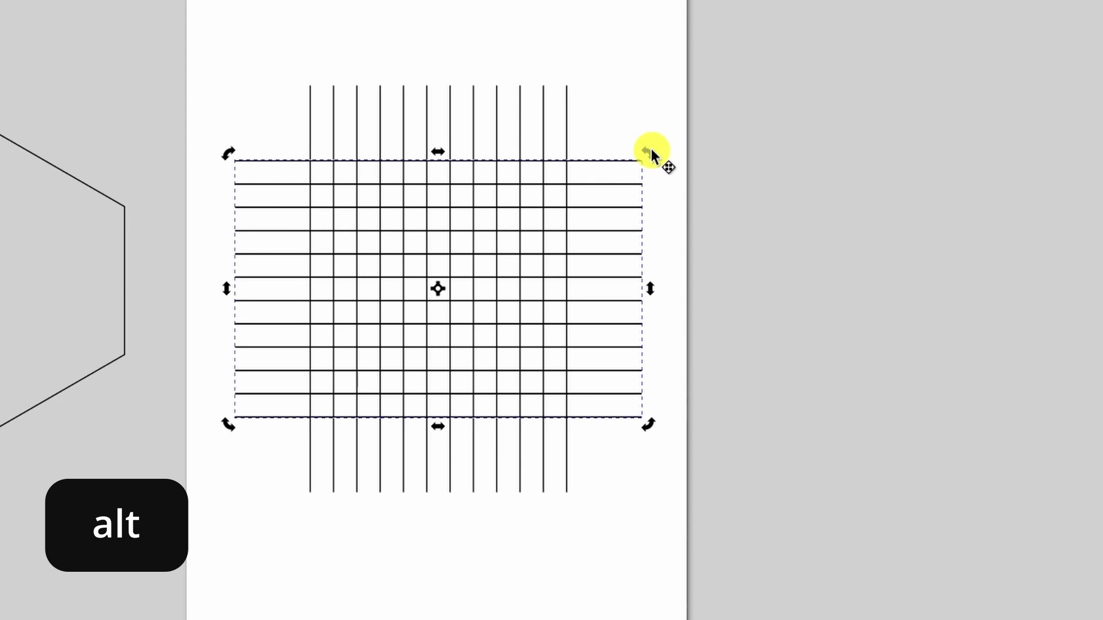
pyautogui.moveTo(650, 149); pyautogui.dragTo(573, 81)
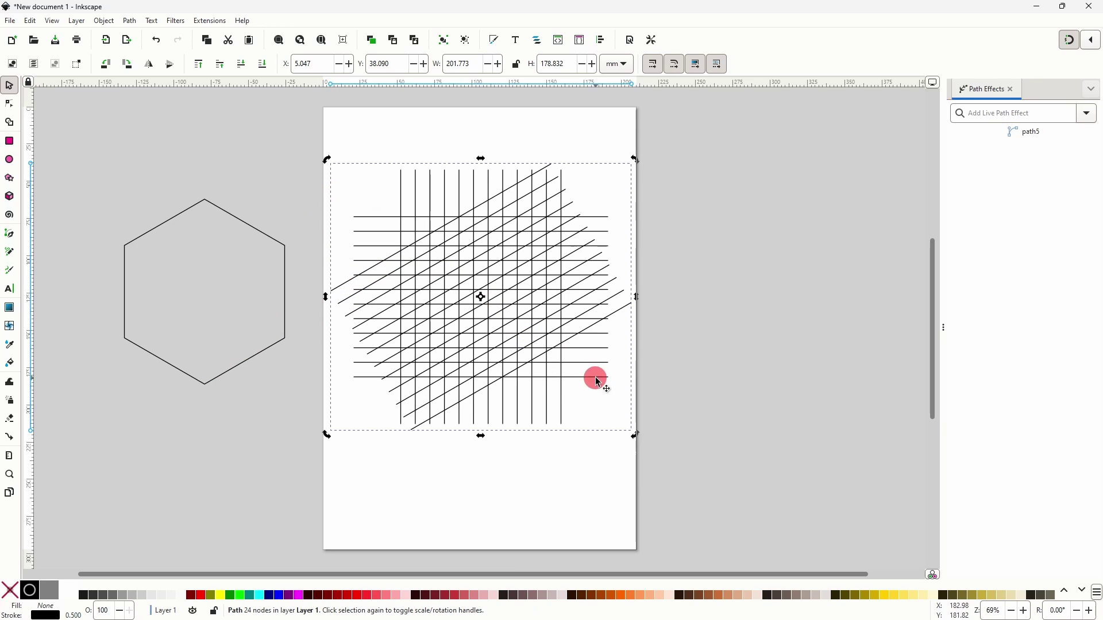
# Duplicate the set of diagonal lines and flip the copy horizontally.
pyautogui.rightClick(513, 207)
pyautogui.click(543, 263)
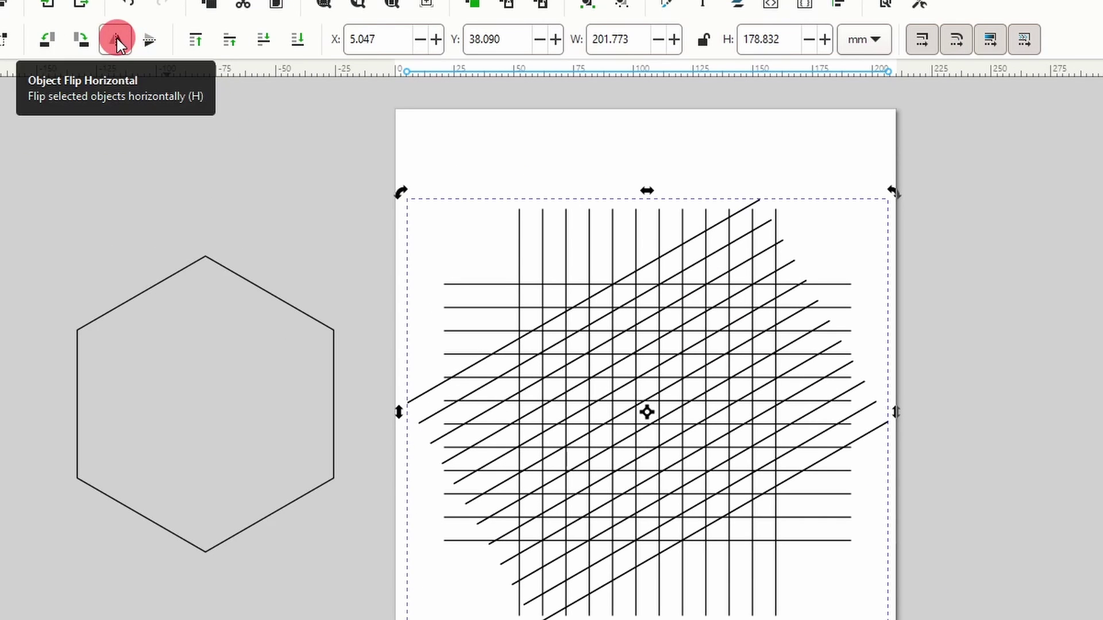
pyautogui.click(116, 38)
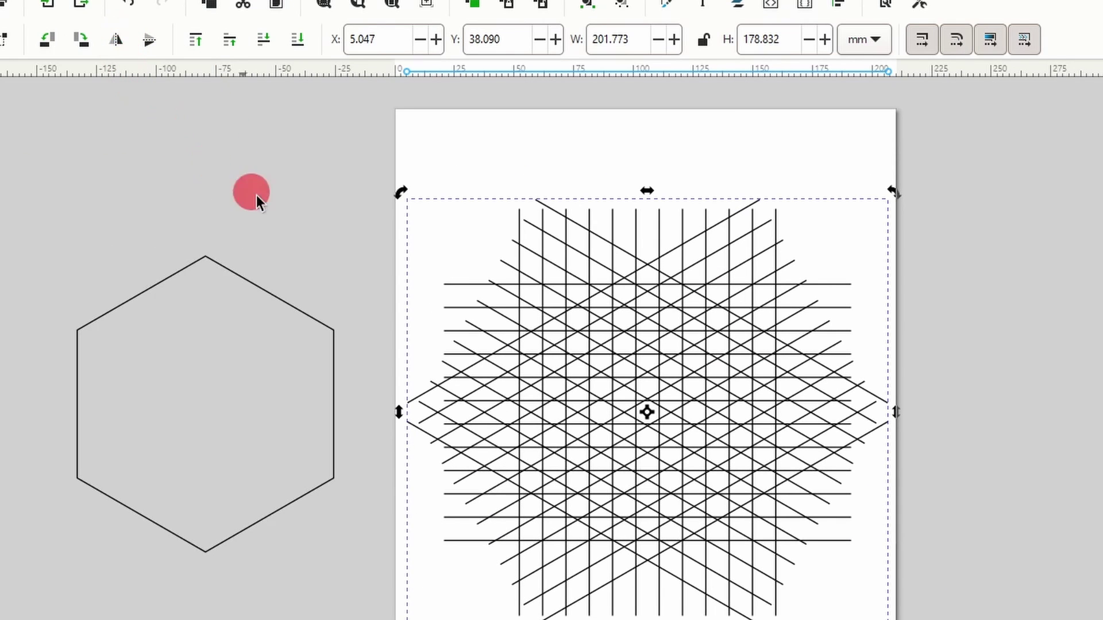
# Set the hexagon's stroke colour to red.
pyautogui.click(316, 326)
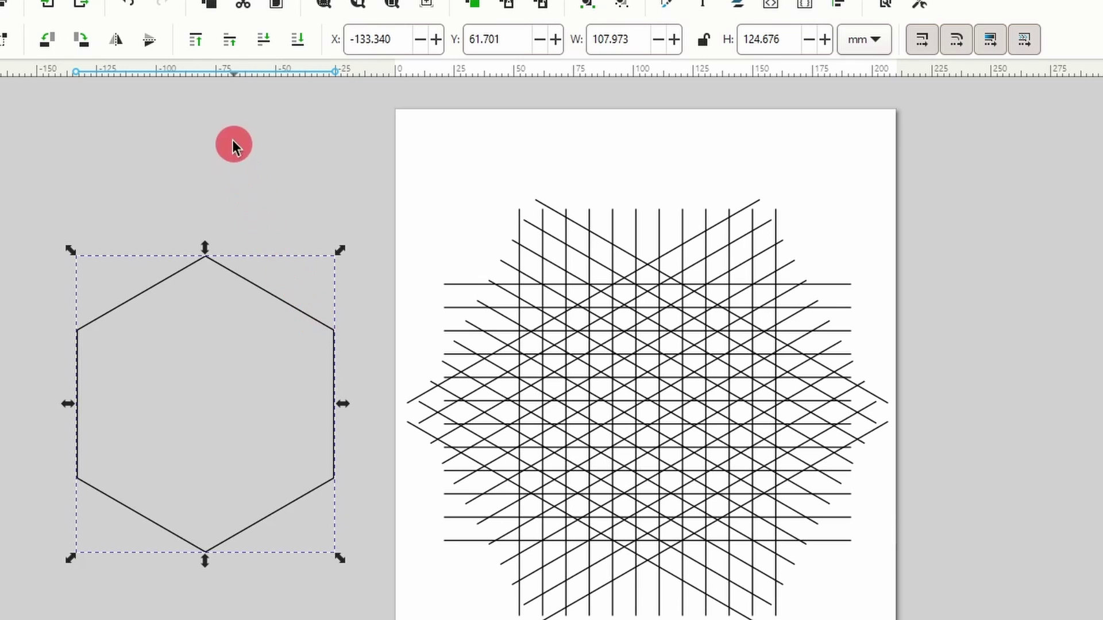
pyautogui.click(201, 45)
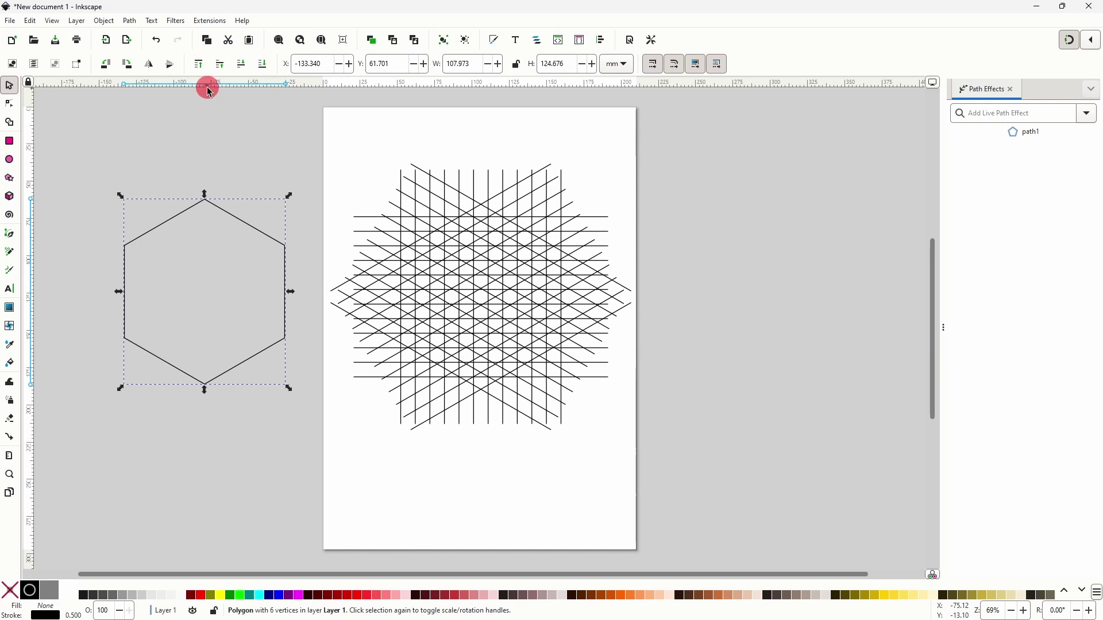
pyautogui.click(206, 381)
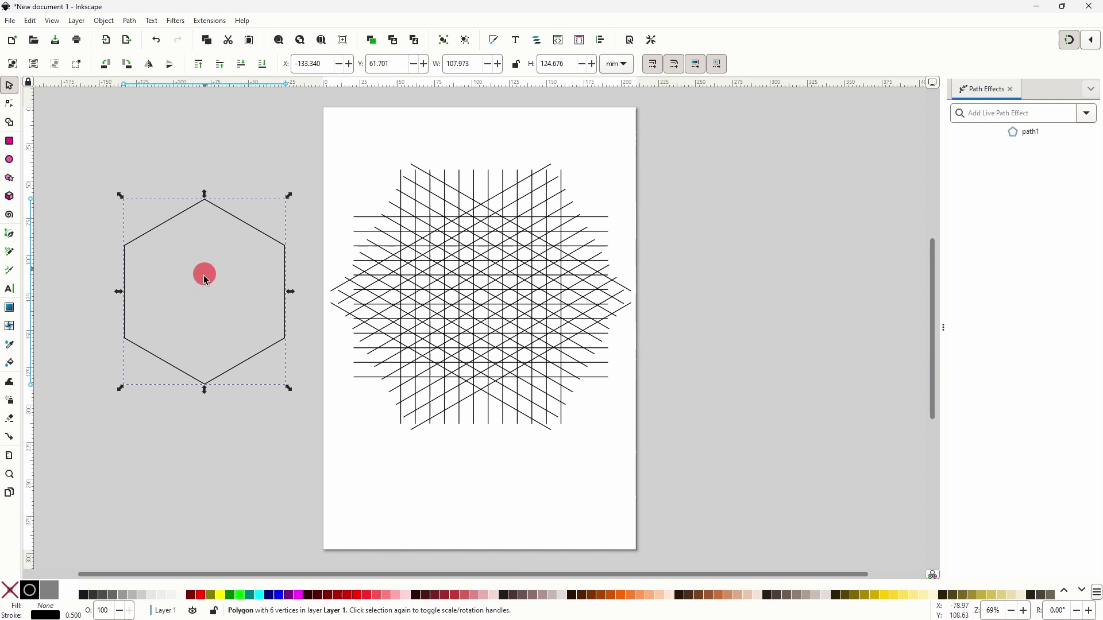
pyautogui.keyDown('shift'); pyautogui.click(204, 597); pyautogui.keyUp('shift')
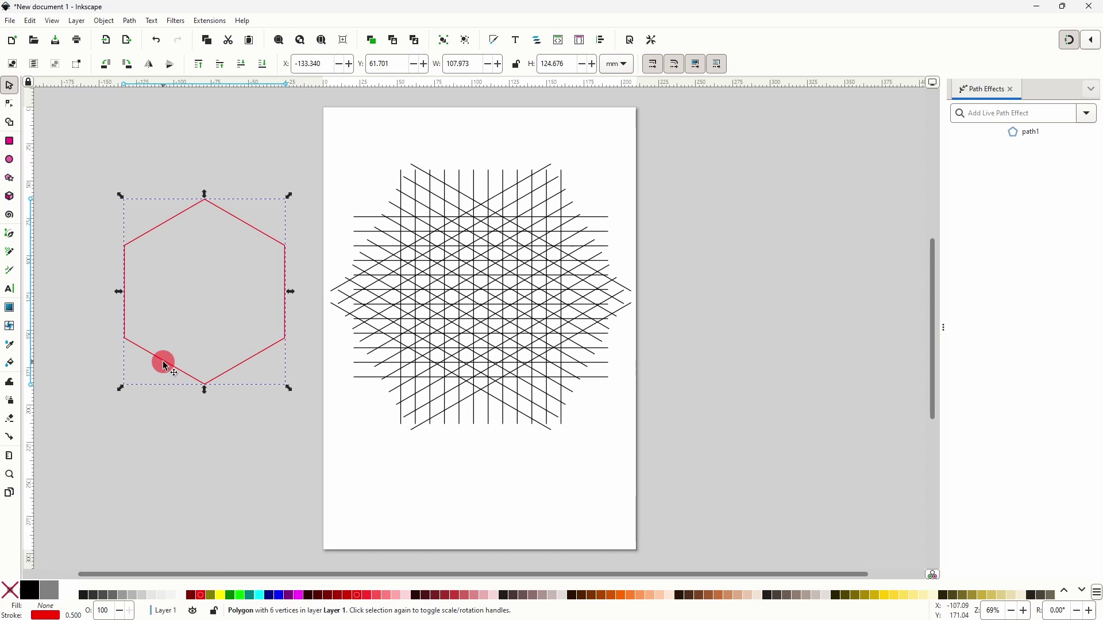
# Move the red hexagon onto the line grid, its sides on the outer vertical lines and its upper side corners on the topmost horizontal line.
pyautogui.moveTo(185, 373); pyautogui.dragTo(460, 373)
pyautogui.scroll(2, 510, 312)
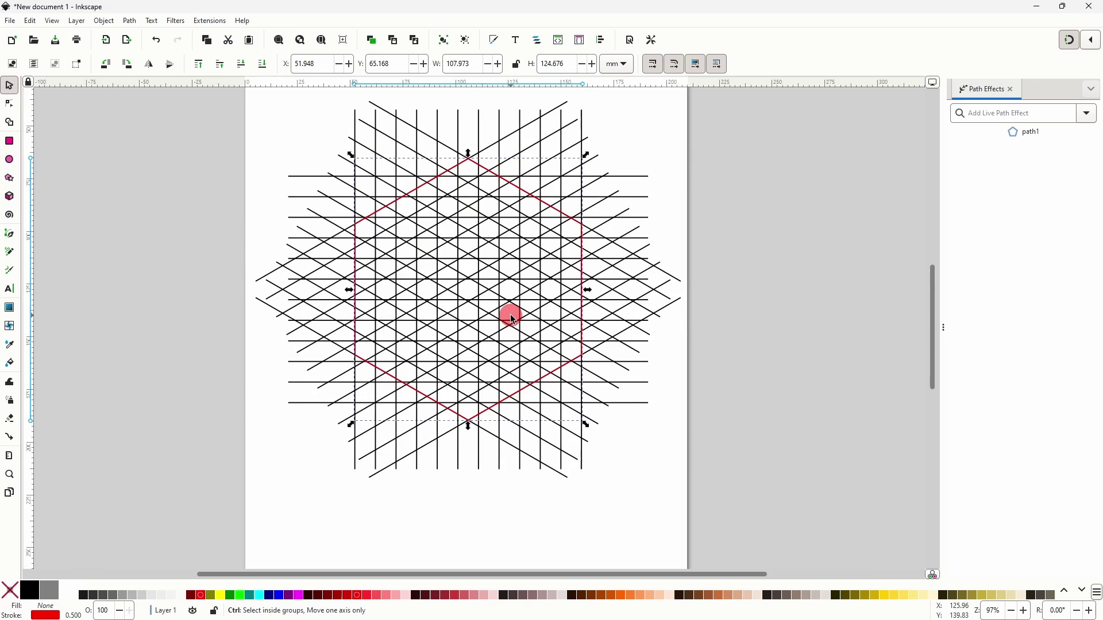
pyautogui.moveTo(504, 316); pyautogui.dragTo(520, 356)
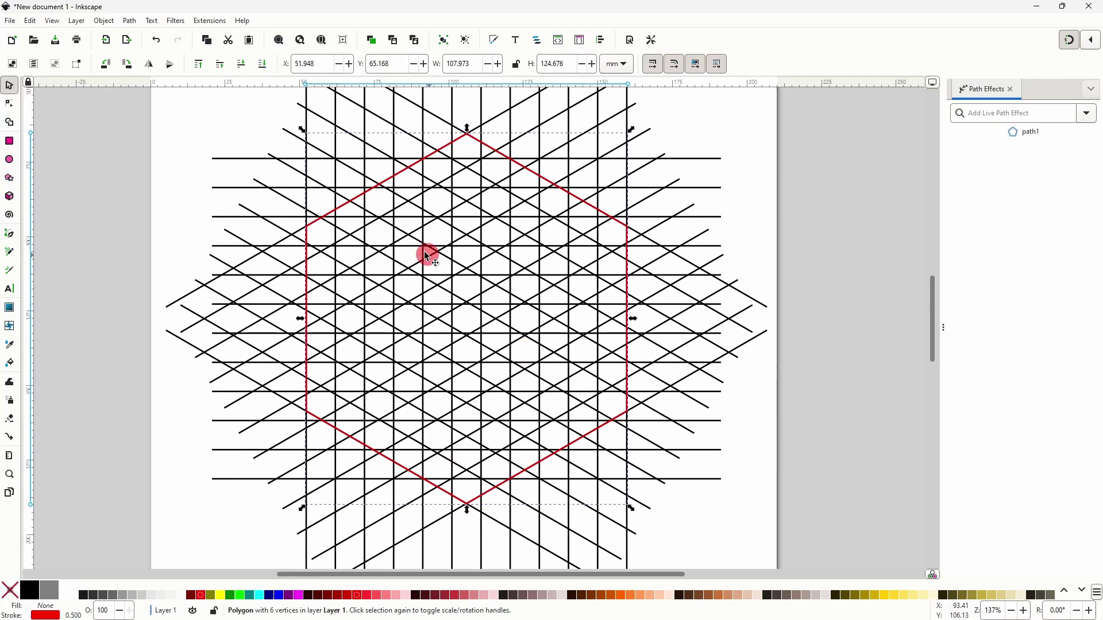
pyautogui.scroll(3, 347, 204)
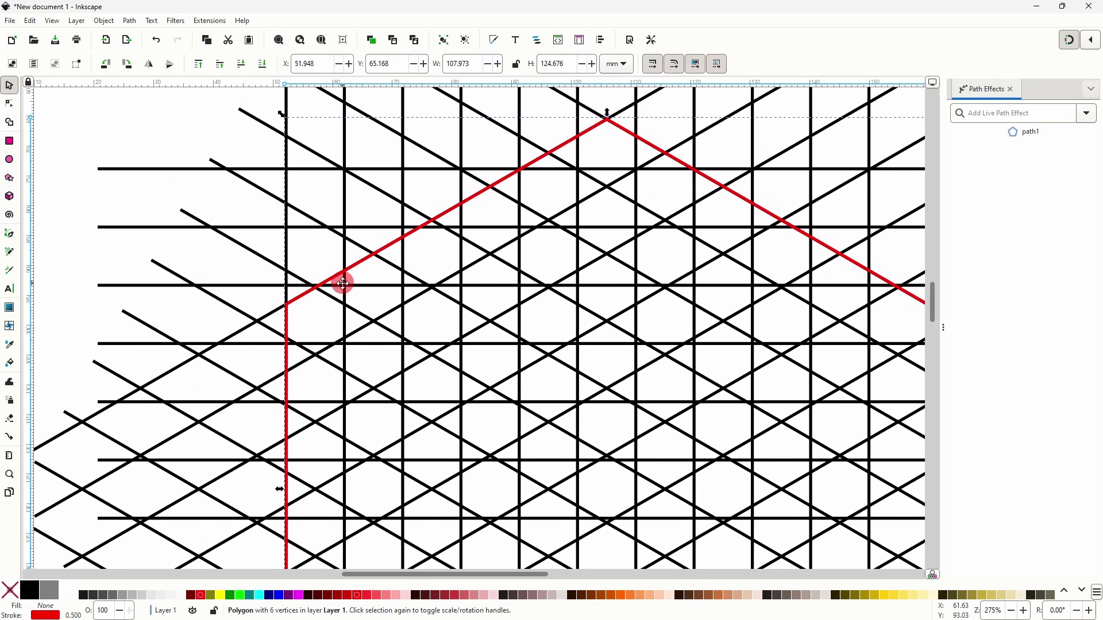
pyautogui.moveTo(343, 283); pyautogui.dragTo(324, 177)
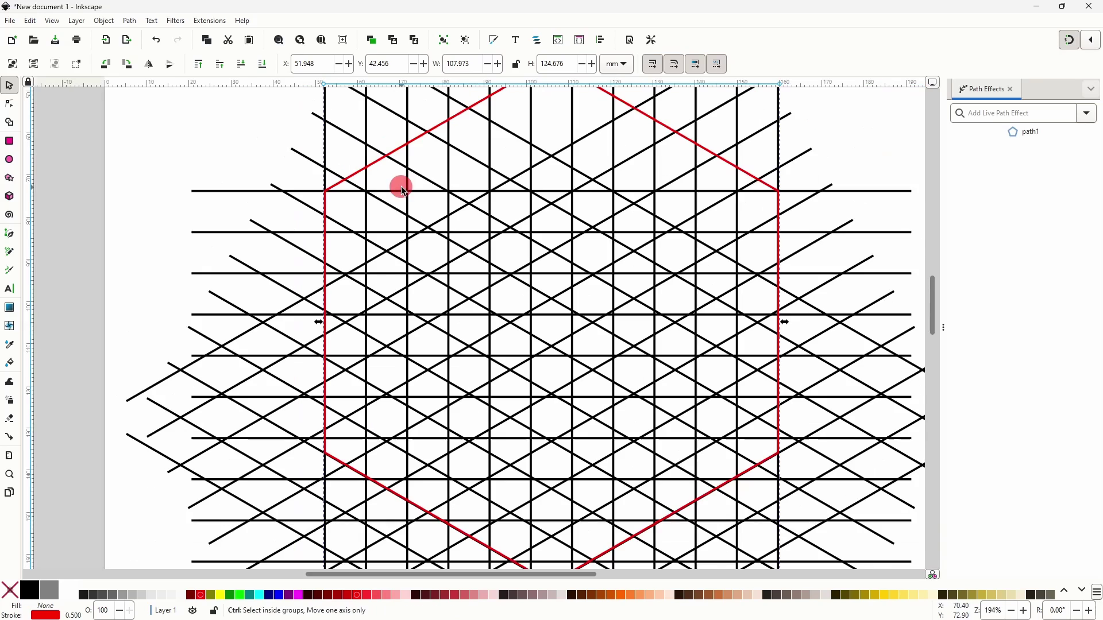
pyautogui.keyDown('ctrl'); pyautogui.scroll(-1, 398, 184); pyautogui.keyUp('ctrl')
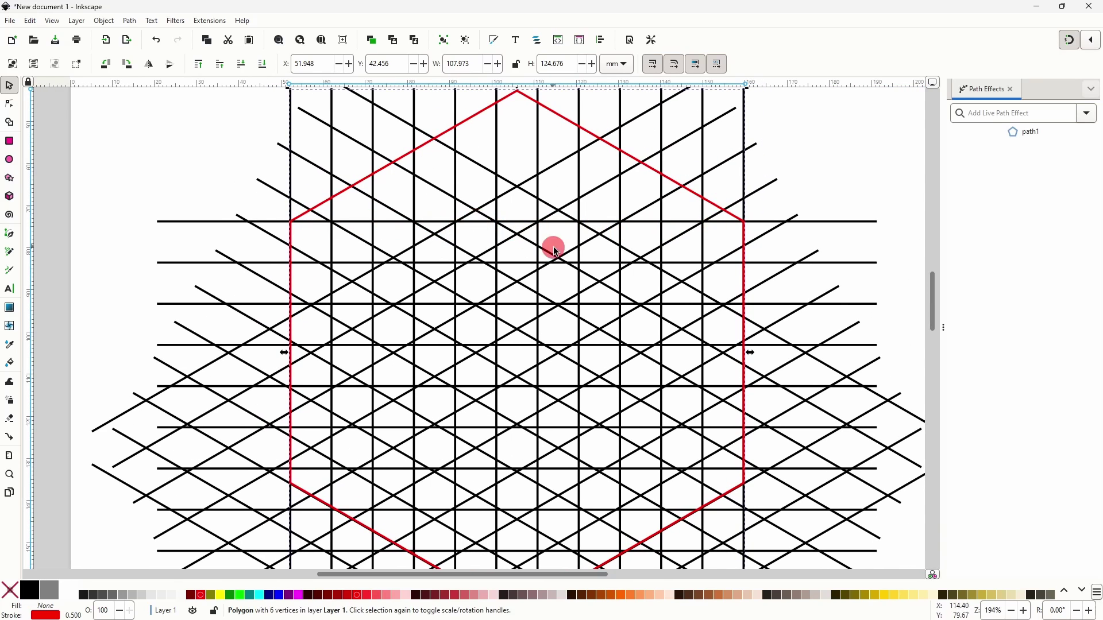
pyautogui.keyDown('ctrl'); pyautogui.scroll(-2, 567, 273); pyautogui.keyUp('ctrl')
pyautogui.moveTo(602, 326); pyautogui.dragTo(563, 300)
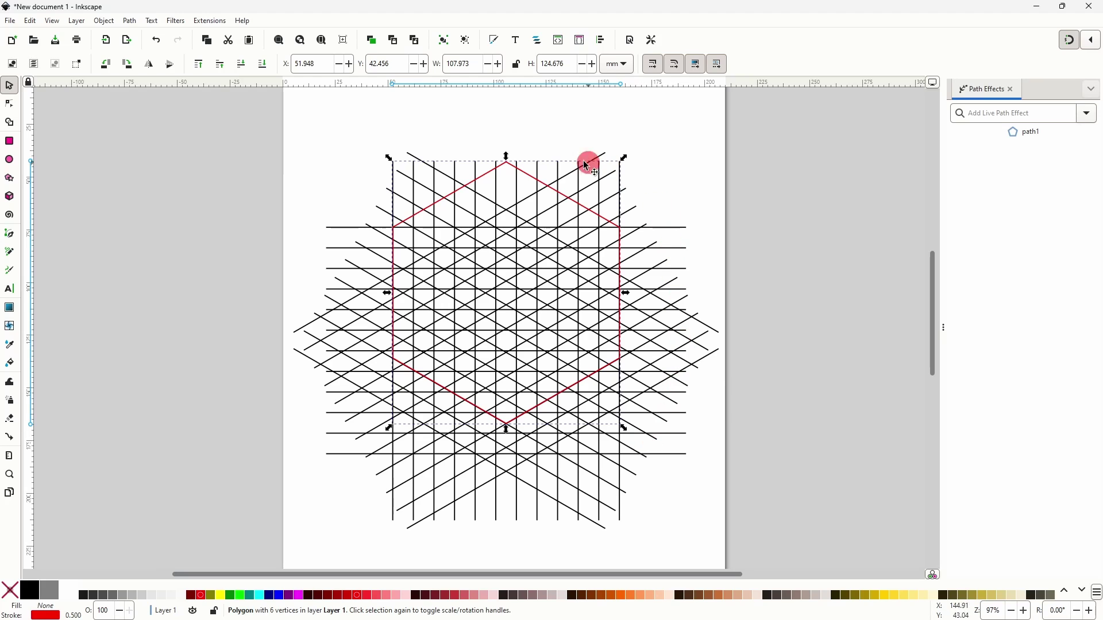
# Select the hexagon together with all the grid lines and apply Fracture.
pyautogui.moveTo(272, 133); pyautogui.dragTo(727, 531)
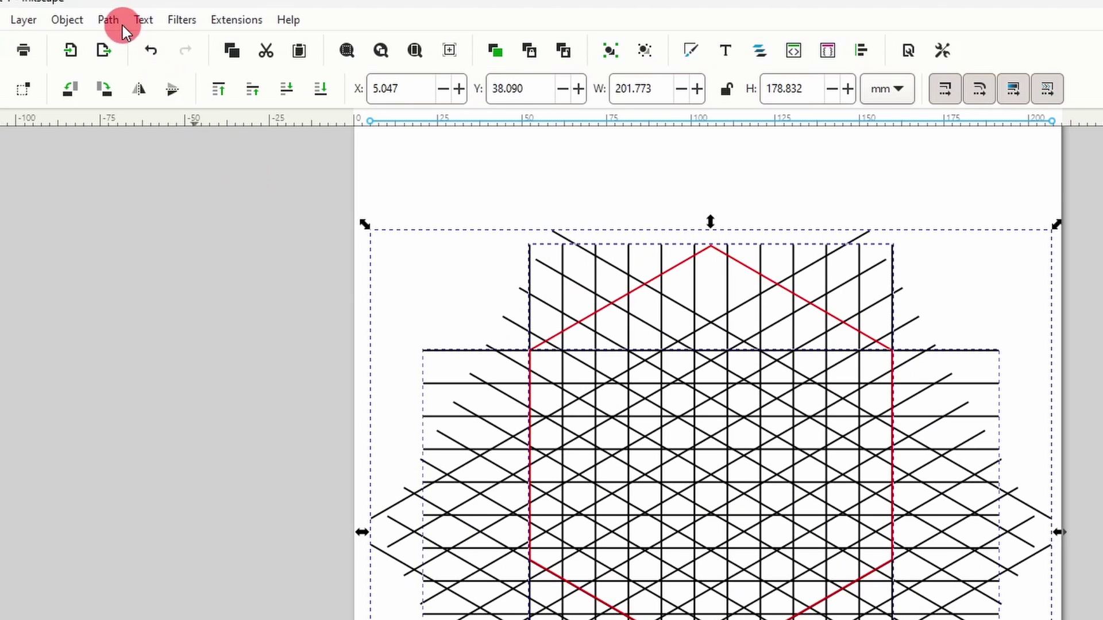
pyautogui.click(134, 22)
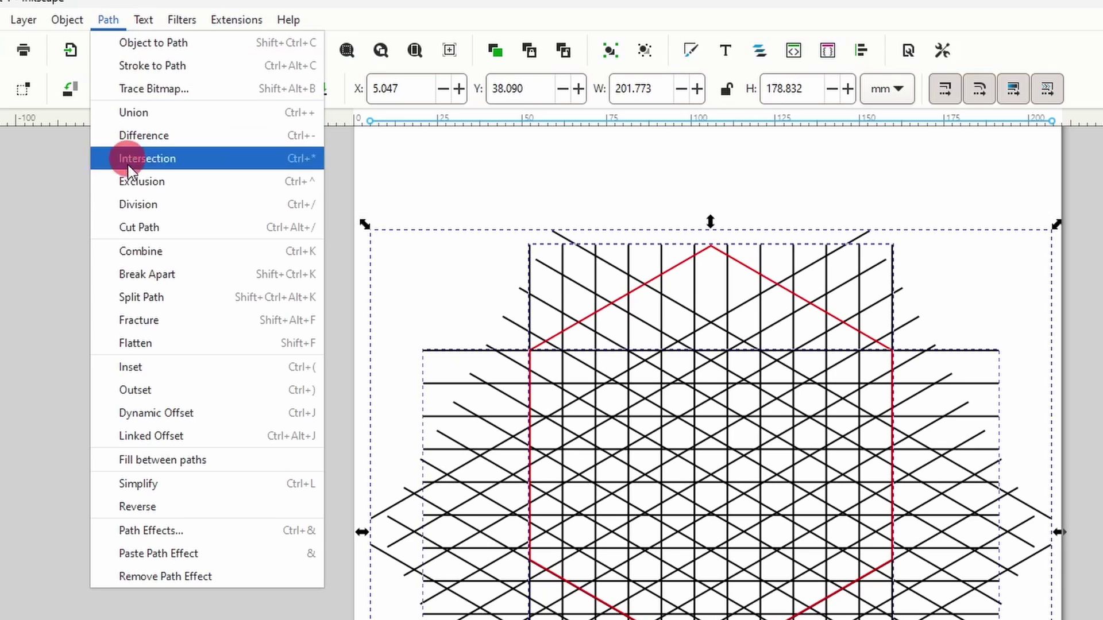
pyautogui.click(195, 321)
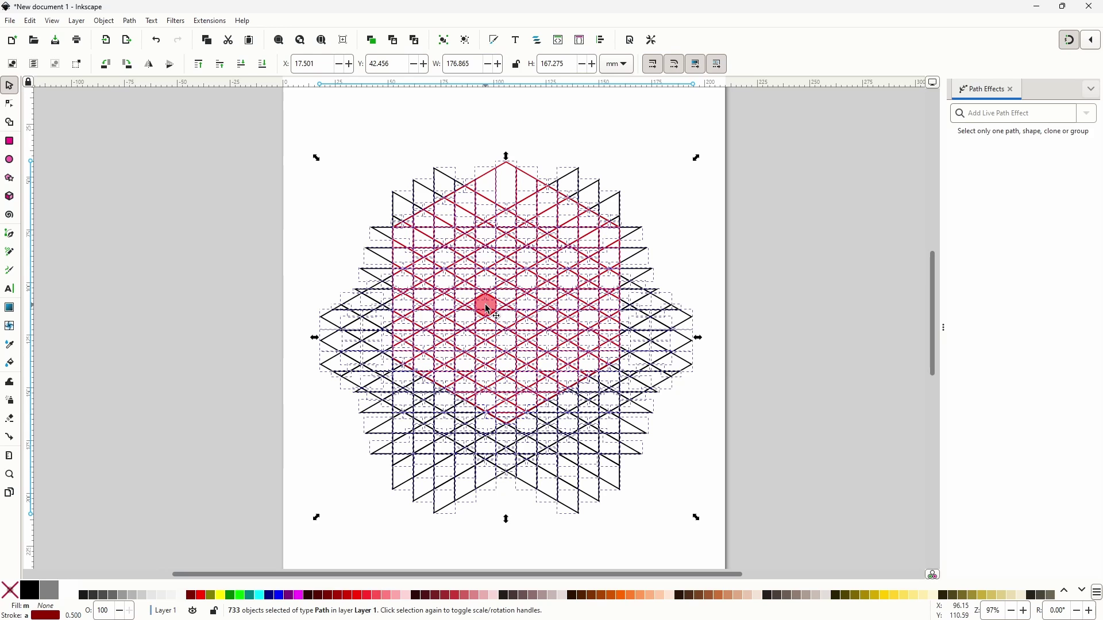
# Select all fragments sharing the red stroke colour, invert the selection and delete the black fragments outside the hexagon.
pyautogui.click(356, 207)
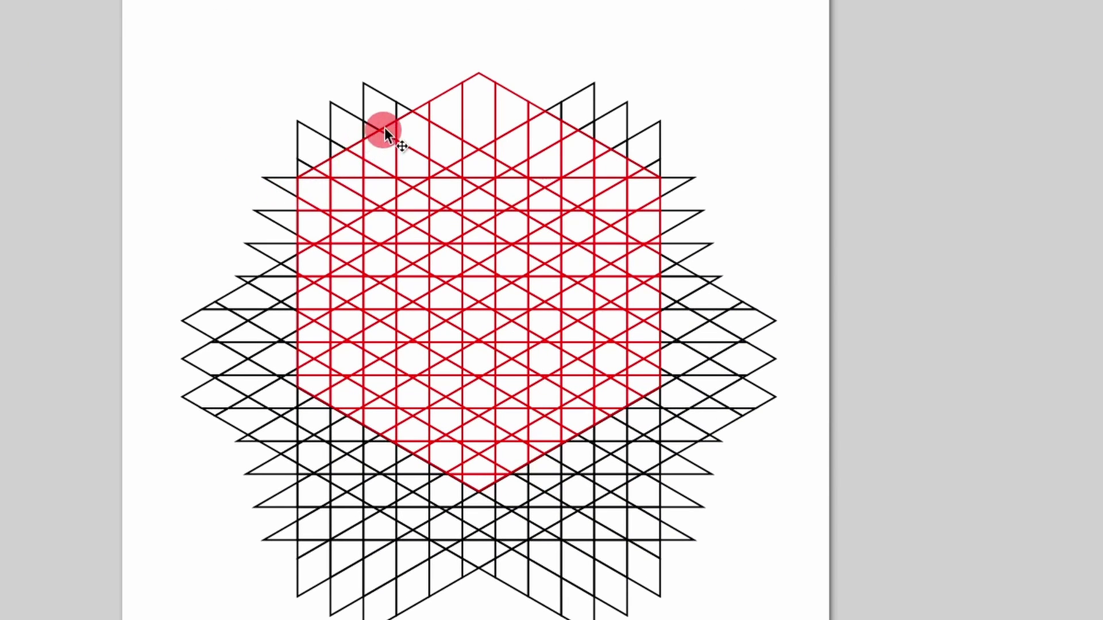
pyautogui.rightClick(441, 95)
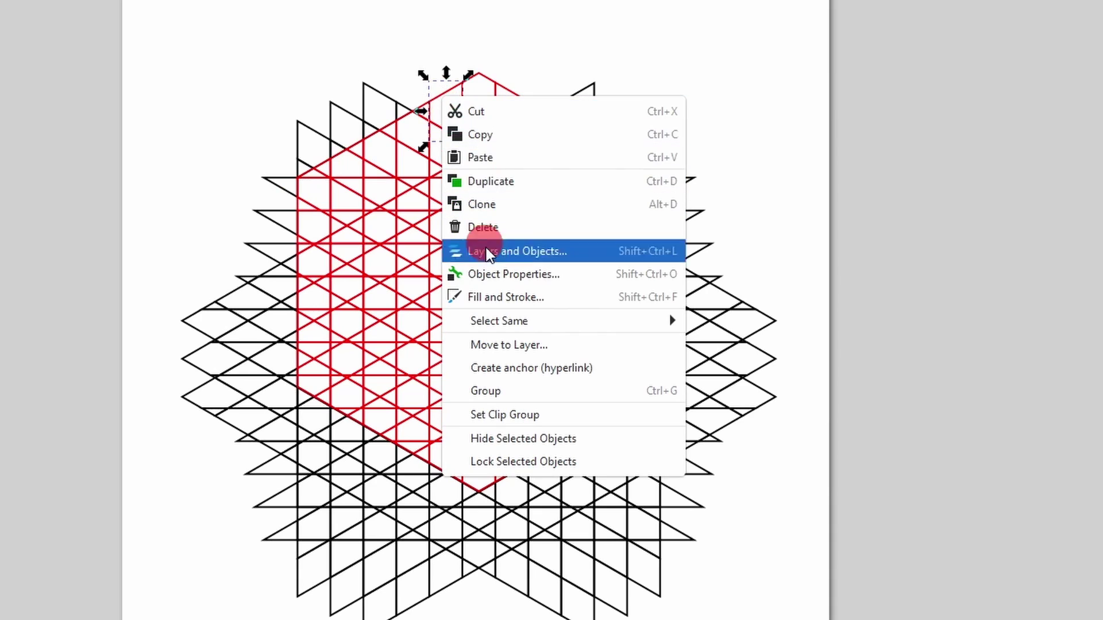
pyautogui.moveTo(517, 318)
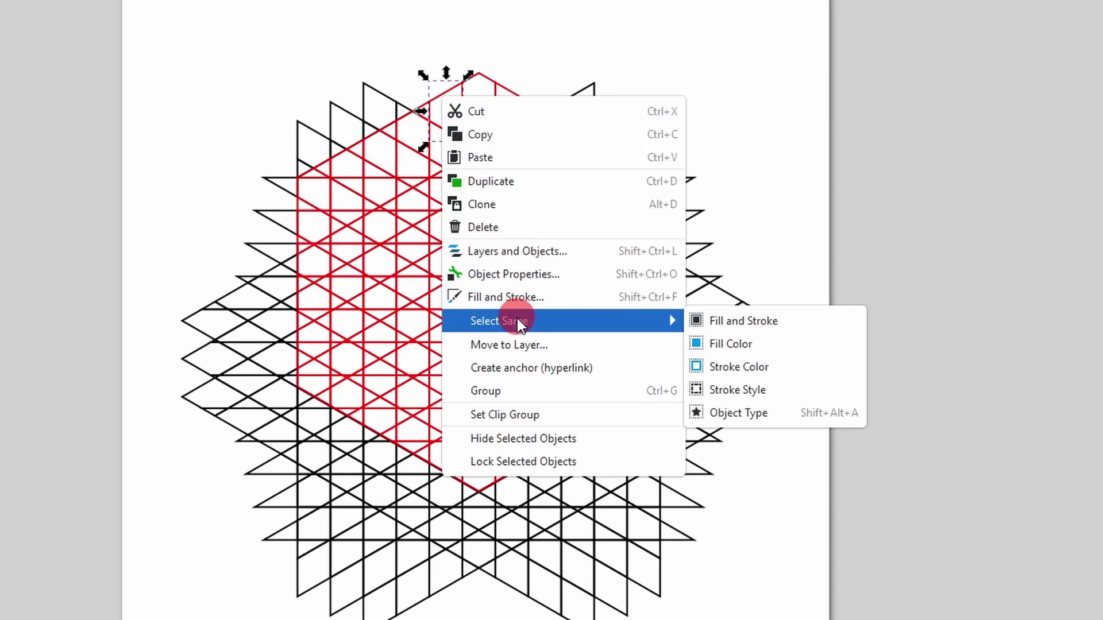
pyautogui.click(775, 364)
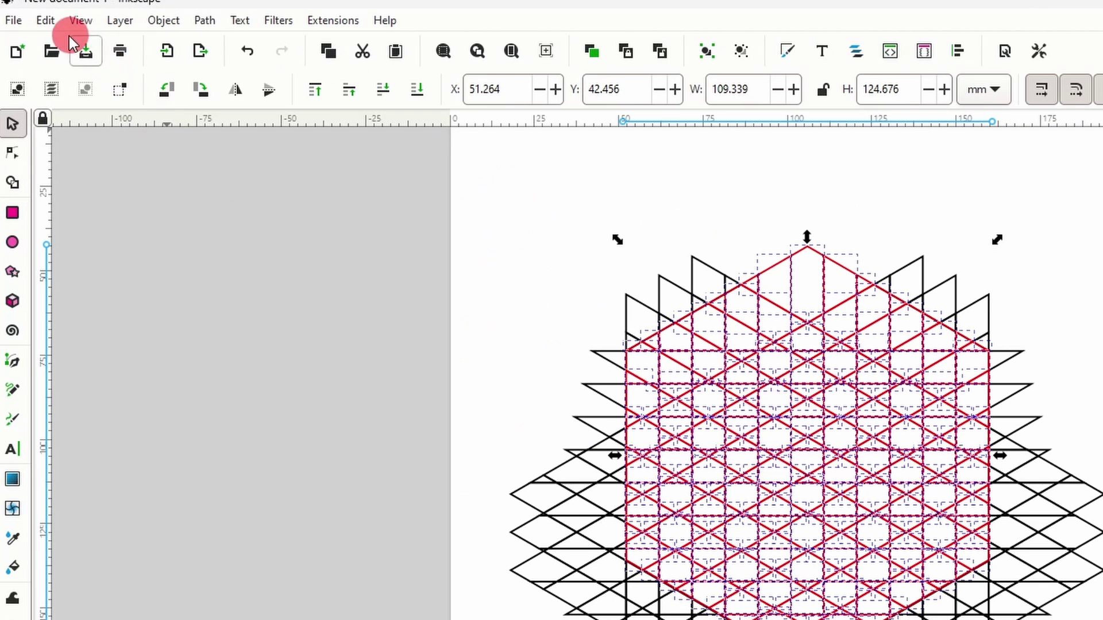
pyautogui.click(33, 21)
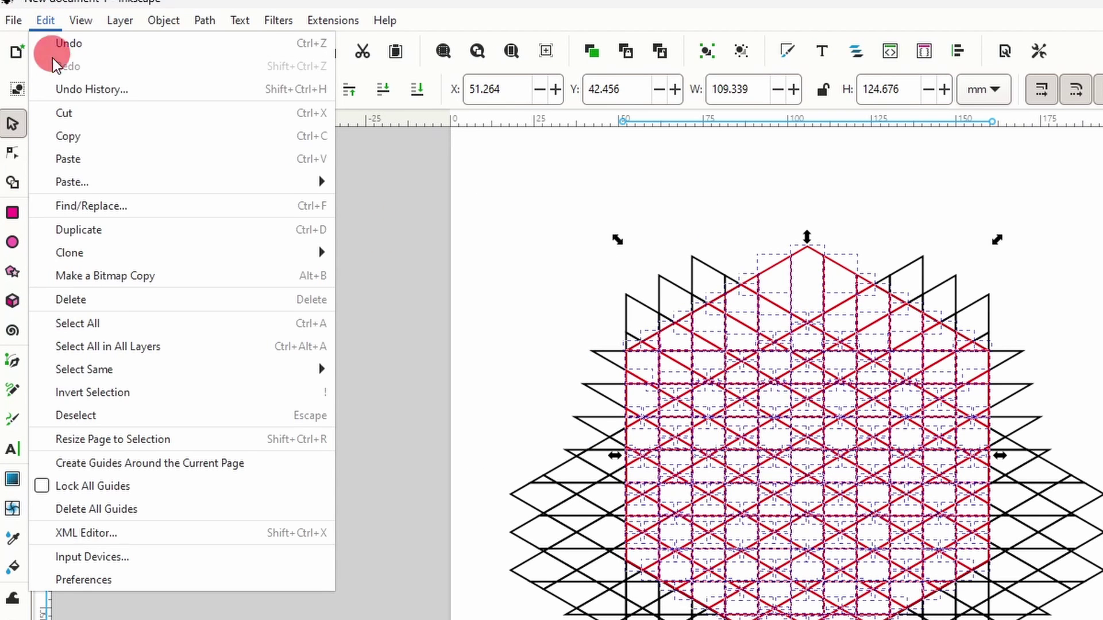
pyautogui.click(164, 396)
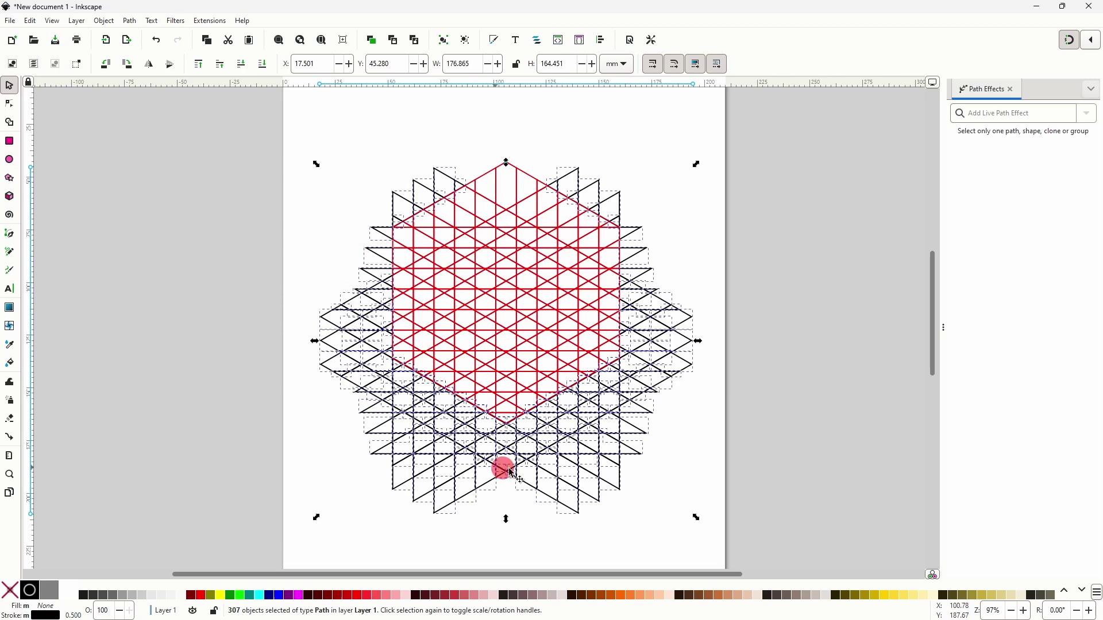
pyautogui.press('Delete')
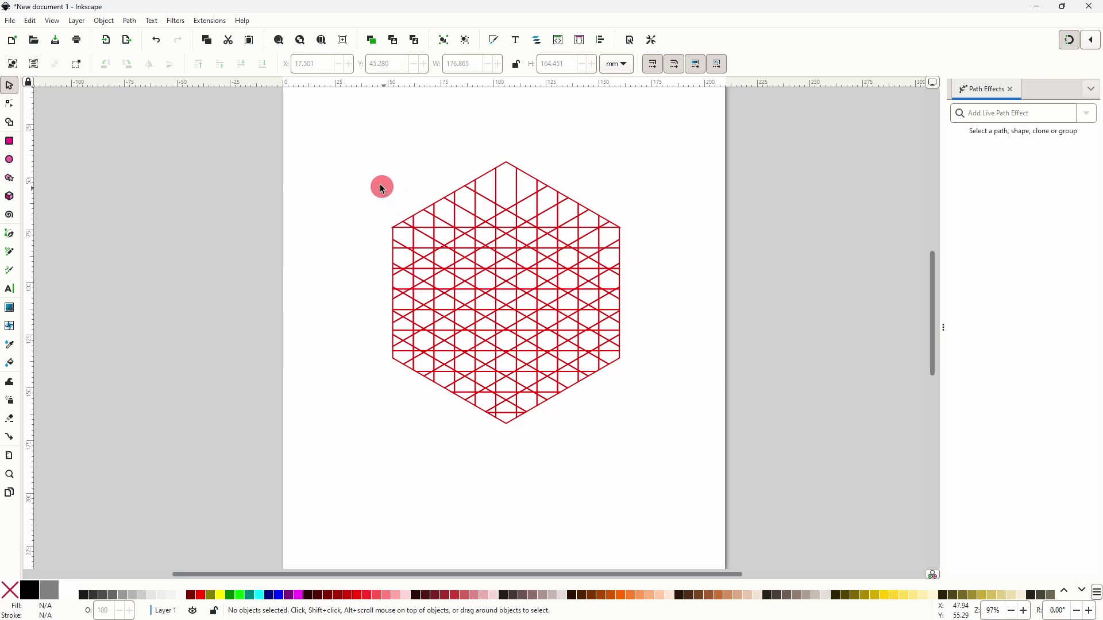
# Select all the remaining red fragments and combine them into one path.
pyautogui.moveTo(345, 124); pyautogui.dragTo(675, 457)
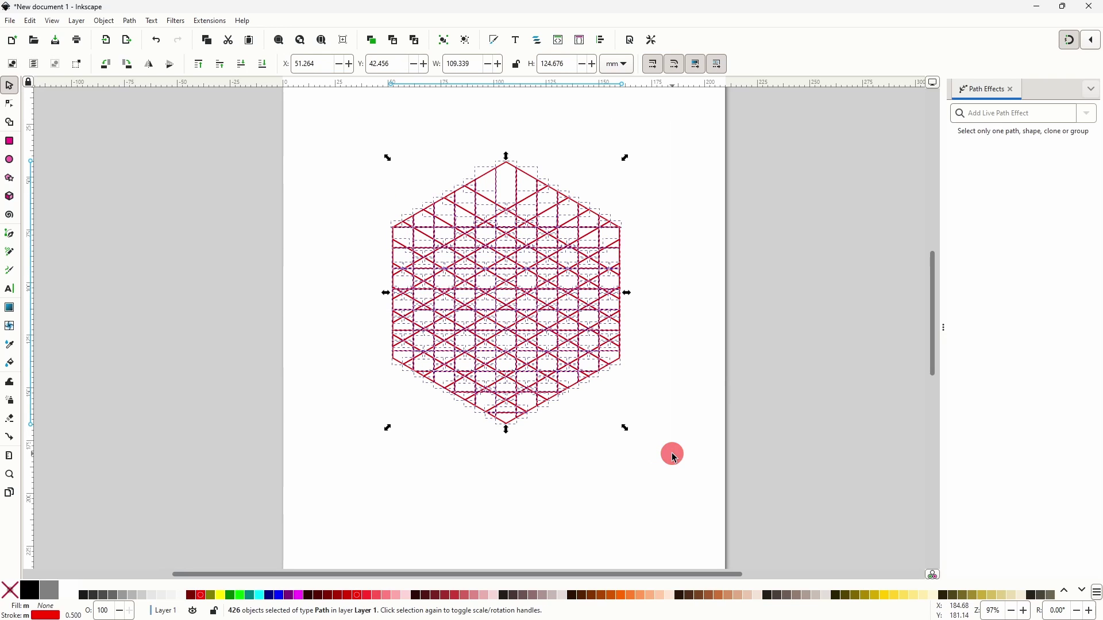
pyautogui.click(131, 21)
pyautogui.click(188, 166)
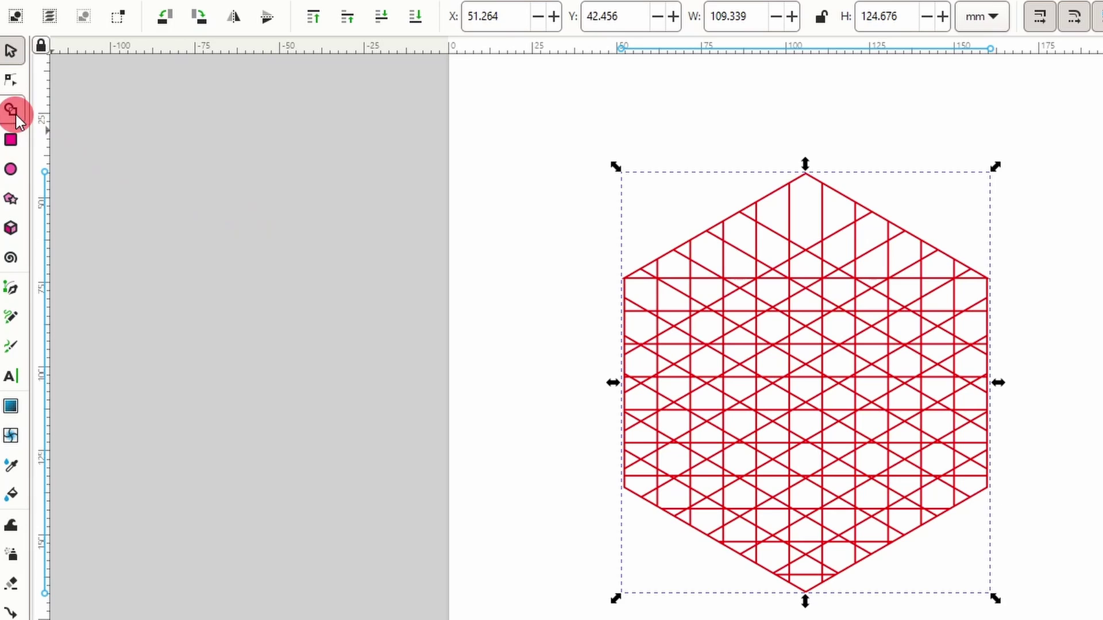
# With the Shape Builder, unite the fragments into a three-cell horizontal bar at the upper middle of the hexagon, including the tiny notches and corner slivers.
pyautogui.click(12, 112)
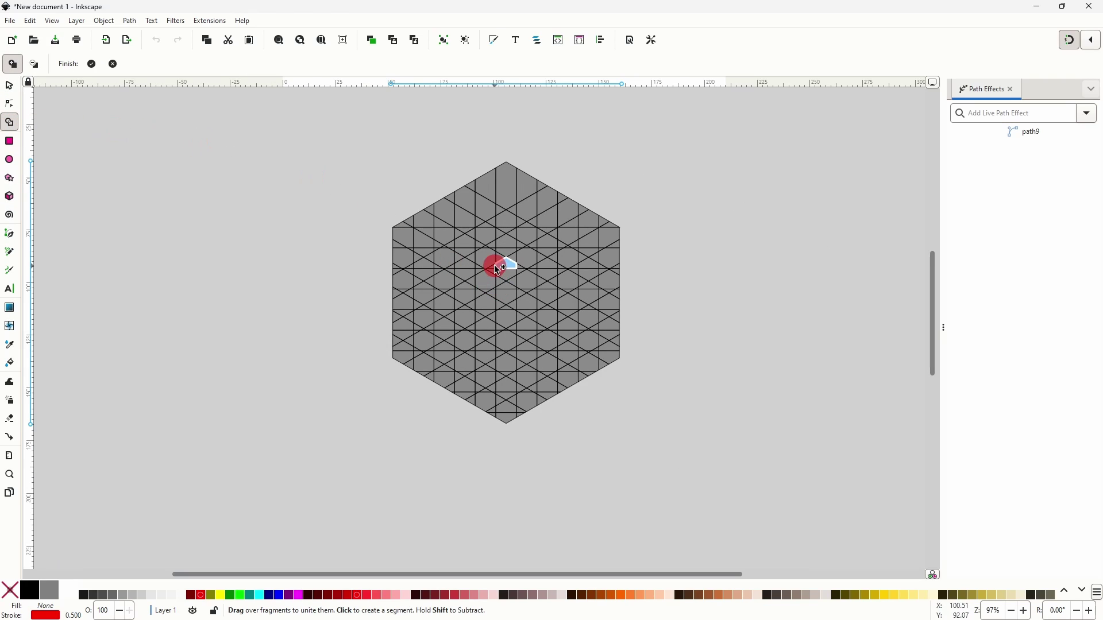
pyautogui.moveTo(494, 266); pyautogui.dragTo(475, 289)
pyautogui.scroll(2, 471, 291)
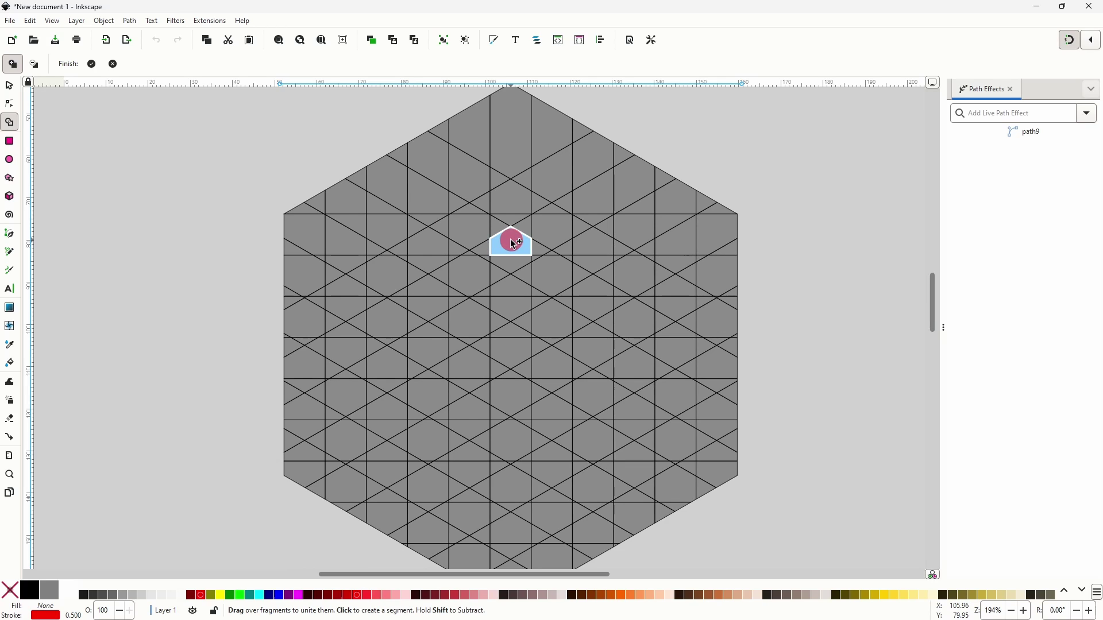
pyautogui.moveTo(466, 232)
pyautogui.mouseDown()
pyautogui.moveTo(500, 246)
pyautogui.moveTo(511, 225)
pyautogui.moveTo(549, 248)
pyautogui.mouseUp()
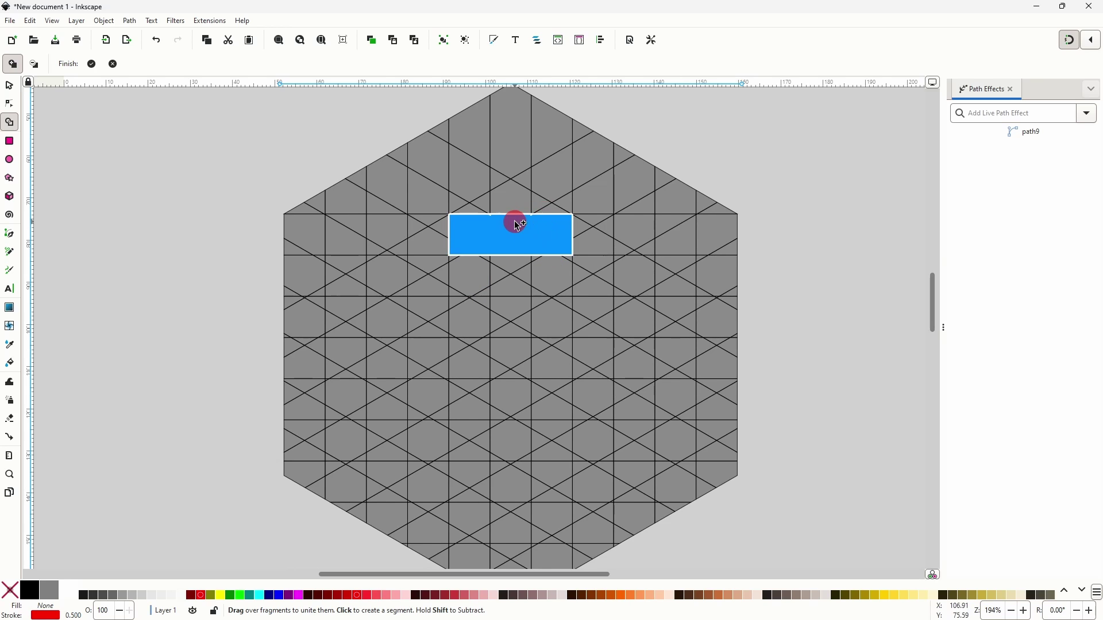
pyautogui.keyDown('ctrl'); pyautogui.scroll(5, 515, 220); pyautogui.keyUp('ctrl')
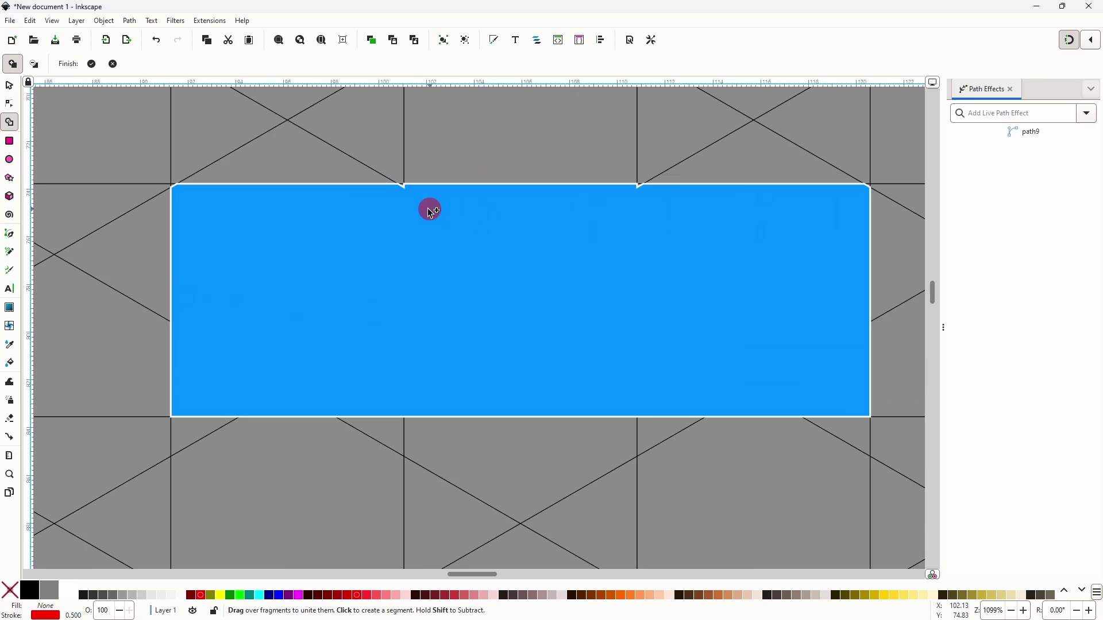
pyautogui.moveTo(384, 202)
pyautogui.mouseDown()
pyautogui.moveTo(402, 188)
pyautogui.moveTo(651, 193)
pyautogui.mouseUp()
pyautogui.keyDown('ctrl'); pyautogui.scroll(1, 858, 198); pyautogui.keyUp('ctrl')
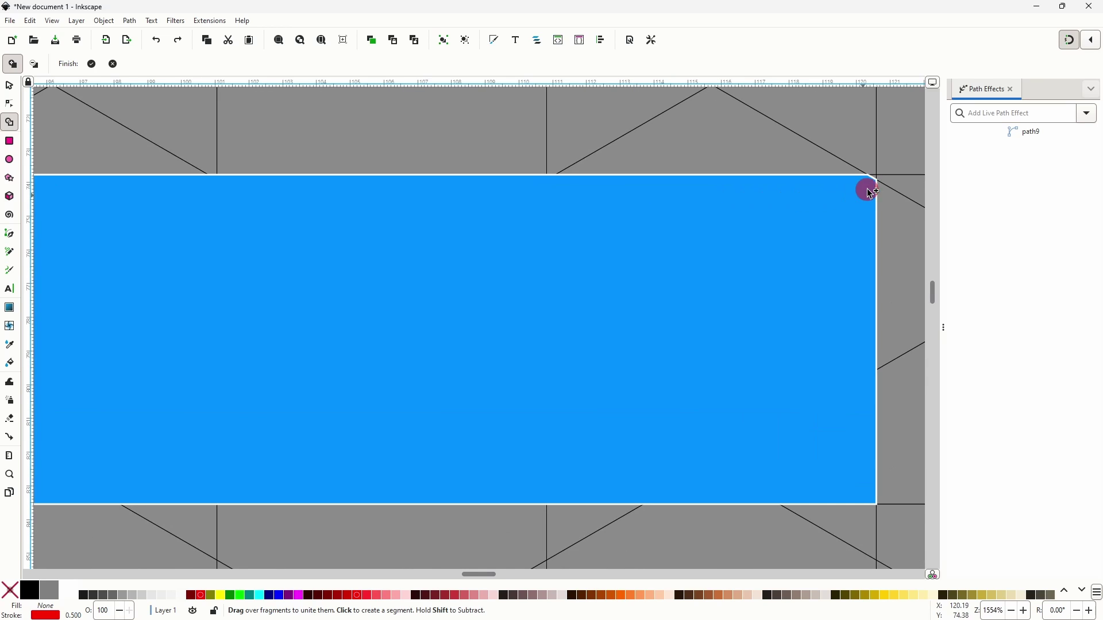
pyautogui.moveTo(871, 178); pyautogui.dragTo(869, 180)
pyautogui.moveTo(297, 246); pyautogui.dragTo(598, 264)
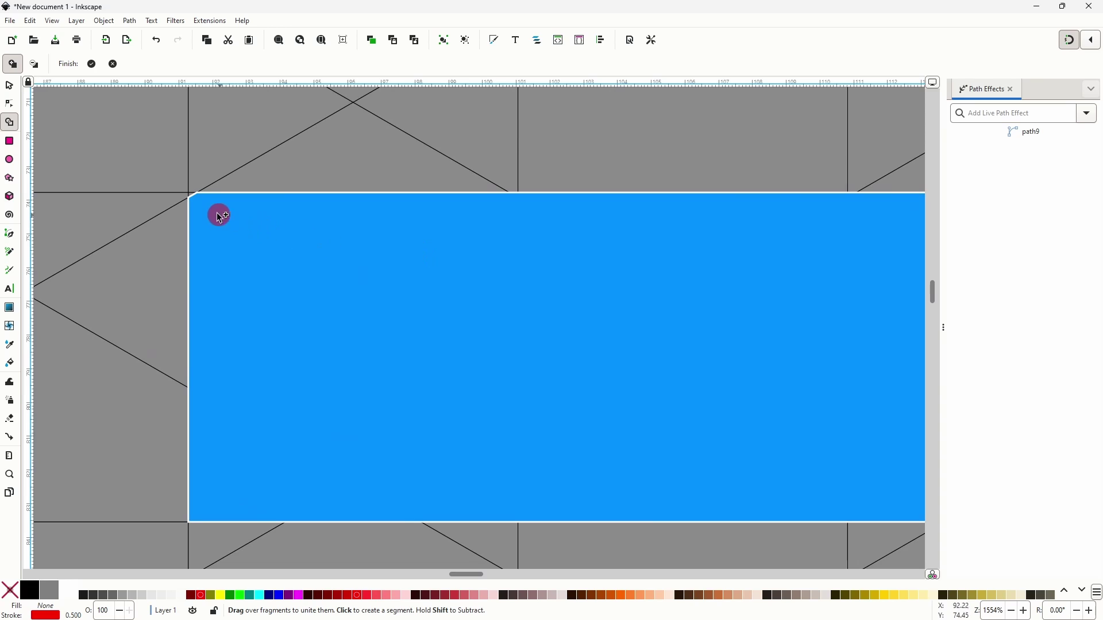
# Extend the central bar from its left end with a one-cell-wide vertical column running down through the hexagon.
pyautogui.keyDown('ctrl'); pyautogui.scroll(-3, 315, 288); pyautogui.keyUp('ctrl')
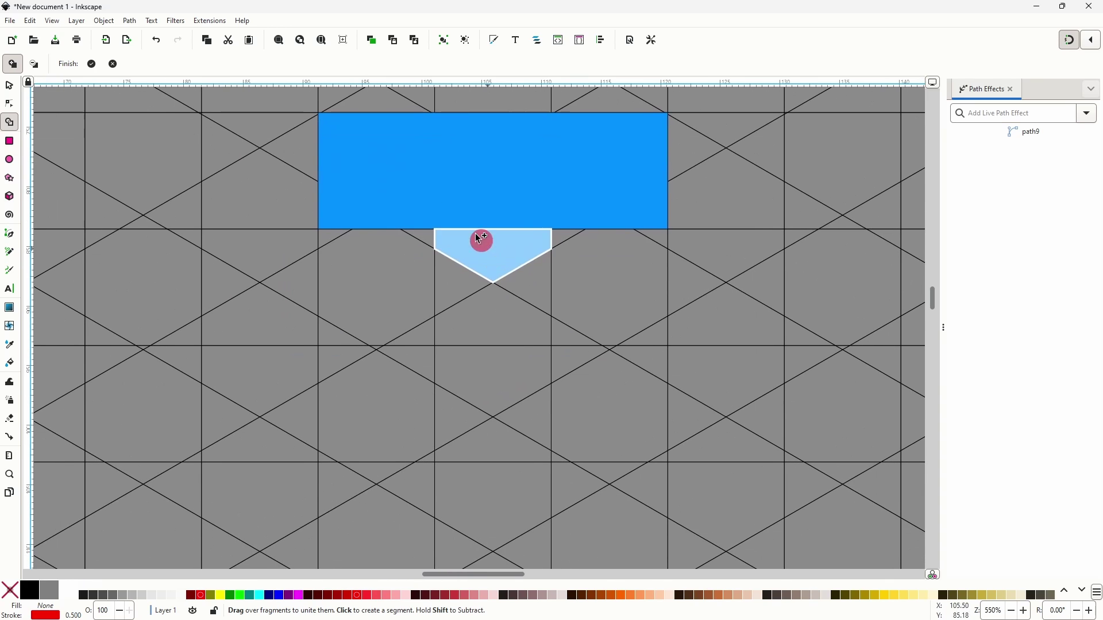
pyautogui.click(348, 297)
pyautogui.moveTo(347, 298)
pyautogui.mouseDown()
pyautogui.moveTo(405, 330)
pyautogui.moveTo(377, 345)
pyautogui.moveTo(364, 407)
pyautogui.moveTo(413, 496)
pyautogui.moveTo(385, 486)
pyautogui.mouseUp()
pyautogui.middleClick(387, 491)
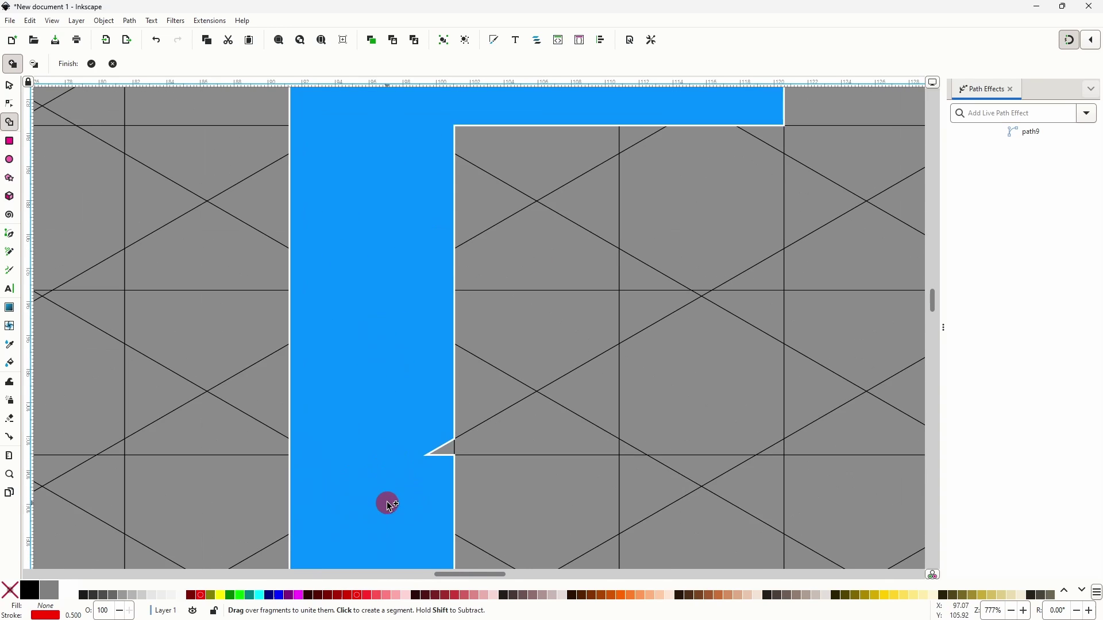
pyautogui.keyDown('ctrl'); pyautogui.scroll(-2, 387, 500); pyautogui.keyUp('ctrl')
pyautogui.moveTo(398, 444)
pyautogui.mouseDown()
pyautogui.moveTo(403, 249)
pyautogui.moveTo(367, 412)
pyautogui.moveTo(370, 473)
pyautogui.moveTo(370, 249)
pyautogui.mouseUp()
pyautogui.moveTo(370, 249)
pyautogui.mouseDown()
pyautogui.moveTo(401, 351)
pyautogui.moveTo(393, 464)
pyautogui.moveTo(350, 461)
pyautogui.moveTo(411, 540)
pyautogui.moveTo(425, 451)
pyautogui.mouseUp()
# Continue the central shape around the hexagon's bottom point and add its right column from both ends, leaving a one-cell gap.
pyautogui.moveTo(368, 394)
pyautogui.mouseDown()
pyautogui.moveTo(446, 481)
pyautogui.moveTo(422, 475)
pyautogui.moveTo(517, 440)
pyautogui.moveTo(479, 432)
pyautogui.moveTo(546, 385)
pyautogui.moveTo(554, 391)
pyautogui.moveTo(506, 328)
pyautogui.moveTo(492, 395)
pyautogui.moveTo(503, 288)
pyautogui.moveTo(546, 264)
pyautogui.moveTo(491, 492)
pyautogui.mouseUp()
pyautogui.scroll(-2, 504, 434)
pyautogui.moveTo(502, 205)
pyautogui.mouseDown()
pyautogui.moveTo(497, 265)
pyautogui.moveTo(484, 246)
pyautogui.moveTo(506, 290)
pyautogui.moveTo(479, 288)
pyautogui.moveTo(510, 285)
pyautogui.moveTo(502, 315)
pyautogui.mouseUp()
pyautogui.moveTo(498, 429)
pyautogui.mouseDown()
pyautogui.moveTo(489, 392)
pyautogui.moveTo(504, 400)
pyautogui.mouseUp()
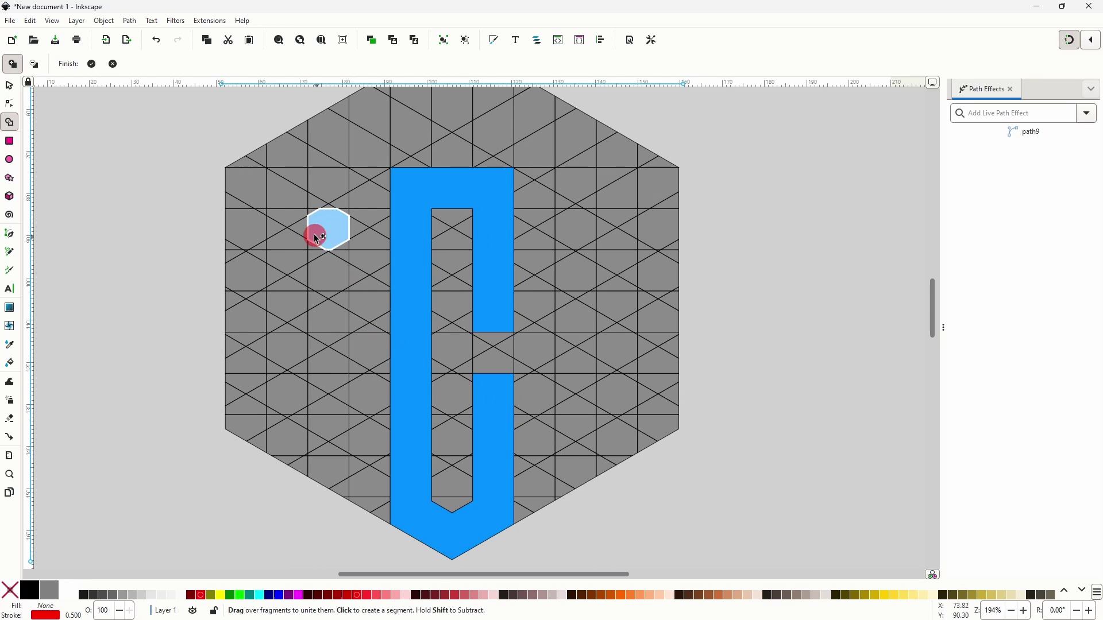
# Unite the fragments at the hexagon's upper left corner into a three-cell bar with a column descending from its right end to a slanted tip.
pyautogui.moveTo(238, 195)
pyautogui.mouseDown()
pyautogui.moveTo(320, 180)
pyautogui.moveTo(295, 177)
pyautogui.mouseUp()
pyautogui.scroll(3, 249, 169)
pyautogui.scroll(2, 522, 178)
pyautogui.moveTo(539, 160); pyautogui.dragTo(540, 155)
pyautogui.hotkey('ctrl', 'z')
pyautogui.scroll(-4, 431, 154)
pyautogui.moveTo(420, 203)
pyautogui.mouseDown()
pyautogui.moveTo(449, 259)
pyautogui.moveTo(422, 280)
pyautogui.moveTo(432, 275)
pyautogui.moveTo(449, 333)
pyautogui.mouseUp()
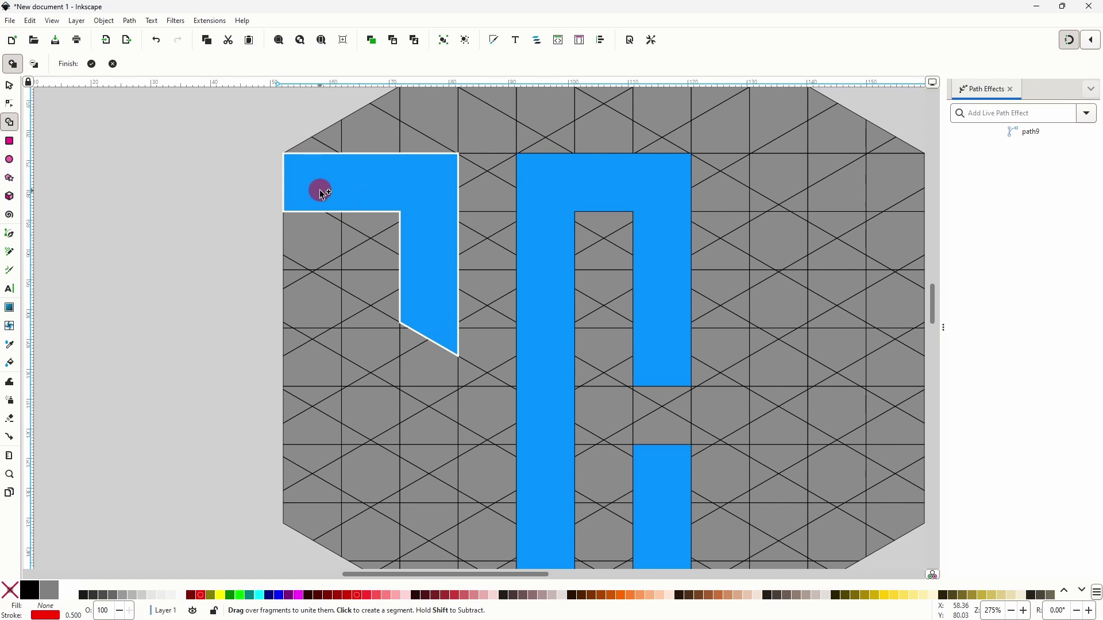
# Extend the left shape down the hexagon's left edge, diagonally to the lower column, and back along the hexagon's lower left edge.
pyautogui.moveTo(320, 190)
pyautogui.mouseDown()
pyautogui.moveTo(336, 217)
pyautogui.moveTo(331, 256)
pyautogui.moveTo(297, 260)
pyautogui.moveTo(313, 297)
pyautogui.moveTo(287, 336)
pyautogui.moveTo(325, 356)
pyautogui.moveTo(373, 412)
pyautogui.moveTo(369, 383)
pyautogui.moveTo(333, 384)
pyautogui.moveTo(396, 408)
pyautogui.moveTo(392, 426)
pyautogui.moveTo(432, 451)
pyautogui.moveTo(391, 367)
pyautogui.moveTo(384, 386)
pyautogui.moveTo(431, 434)
pyautogui.moveTo(398, 407)
pyautogui.moveTo(430, 502)
pyautogui.moveTo(395, 471)
pyautogui.moveTo(431, 545)
pyautogui.mouseUp()
pyautogui.moveTo(427, 555)
pyautogui.mouseDown()
pyautogui.moveTo(423, 488)
pyautogui.moveTo(229, 345)
pyautogui.mouseUp()
pyautogui.scroll(1, 423, 489)
pyautogui.moveTo(212, 305)
pyautogui.mouseDown()
pyautogui.moveTo(369, 413)
pyautogui.moveTo(280, 320)
pyautogui.mouseUp()
pyautogui.scroll(-2, 310, 336)
pyautogui.scroll(3, 275, 310)
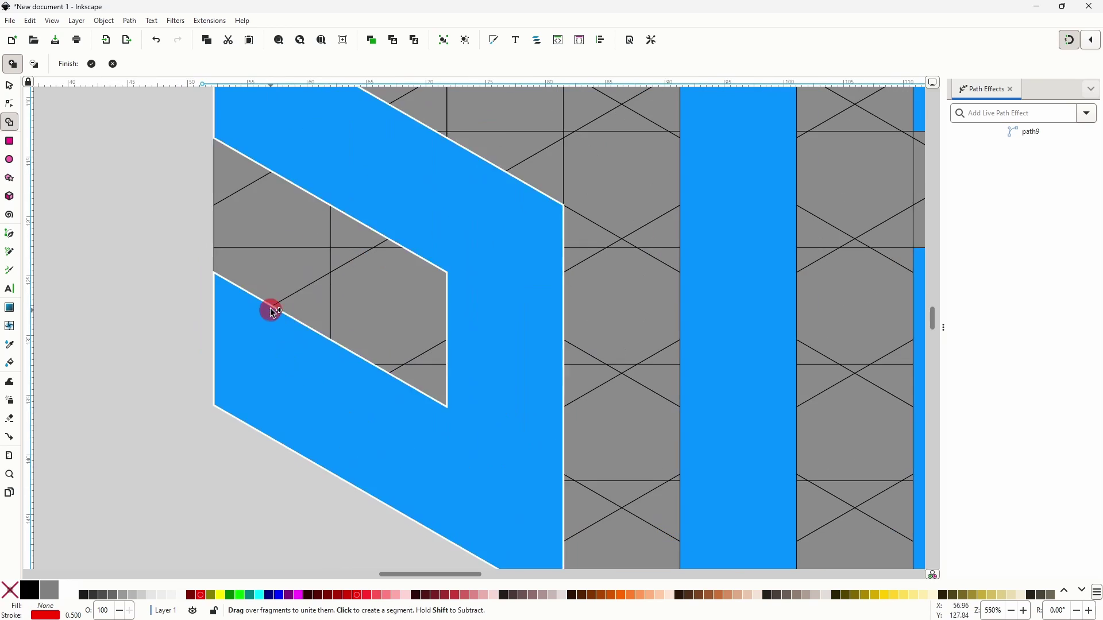
# Unite the fragments at the hexagon's upper right corner into a three-cell-wide bar with a column starting down from its left end.
pyautogui.scroll(-4, 454, 277)
pyautogui.moveTo(636, 222); pyautogui.dragTo(489, 255)
pyautogui.scroll(3, 489, 258)
pyautogui.moveTo(494, 185)
pyautogui.mouseDown()
pyautogui.moveTo(586, 142)
pyautogui.moveTo(504, 167)
pyautogui.moveTo(552, 152)
pyautogui.mouseUp()
pyautogui.scroll(3, 575, 115)
pyautogui.moveTo(575, 116); pyautogui.dragTo(561, 209)
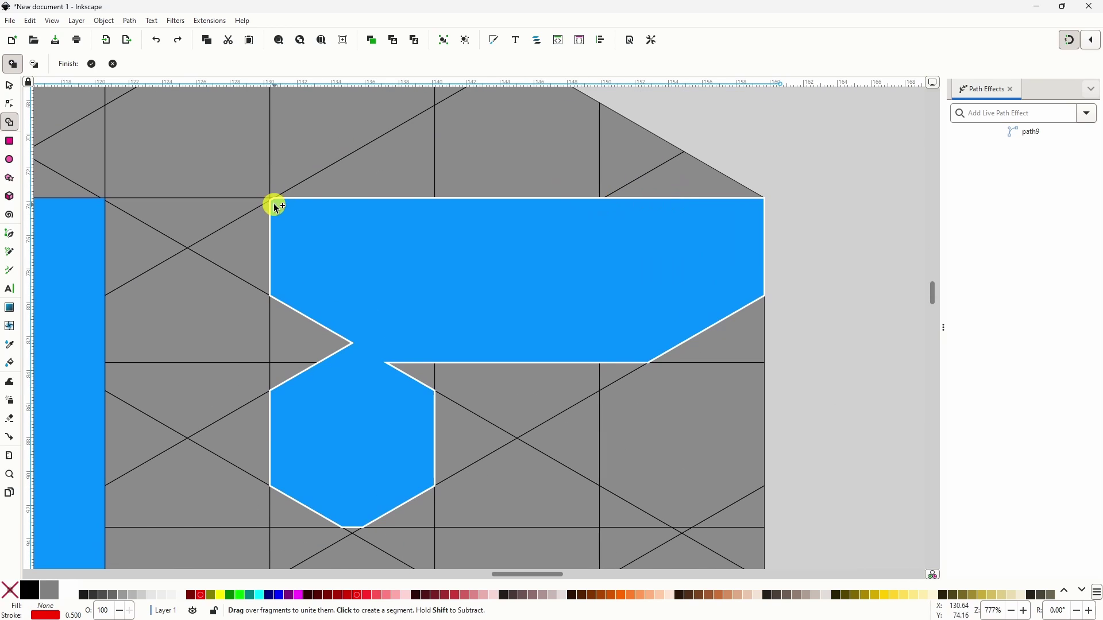
pyautogui.moveTo(272, 200)
pyautogui.mouseDown()
pyautogui.moveTo(306, 373)
pyautogui.moveTo(423, 372)
pyautogui.mouseUp()
# Complete the right shape as a closed D with a slanted lower edge around an open inner slot, and apply the Shape Builder result.
pyautogui.scroll(-1, 455, 448)
pyautogui.moveTo(455, 450); pyautogui.dragTo(406, 206)
pyautogui.scroll(-1, 406, 206)
pyautogui.moveTo(505, 141); pyautogui.dragTo(534, 178)
pyautogui.moveTo(549, 235)
pyautogui.mouseDown()
pyautogui.moveTo(505, 229)
pyautogui.moveTo(536, 347)
pyautogui.moveTo(481, 319)
pyautogui.moveTo(513, 402)
pyautogui.mouseUp()
pyautogui.scroll(-2, 506, 346)
pyautogui.moveTo(452, 286)
pyautogui.mouseDown()
pyautogui.moveTo(433, 312)
pyautogui.moveTo(416, 391)
pyautogui.moveTo(423, 436)
pyautogui.moveTo(430, 394)
pyautogui.moveTo(431, 507)
pyautogui.moveTo(418, 497)
pyautogui.moveTo(488, 419)
pyautogui.moveTo(553, 369)
pyautogui.mouseUp()
pyautogui.scroll(-2, 427, 488)
pyautogui.scroll(-2, 458, 283)
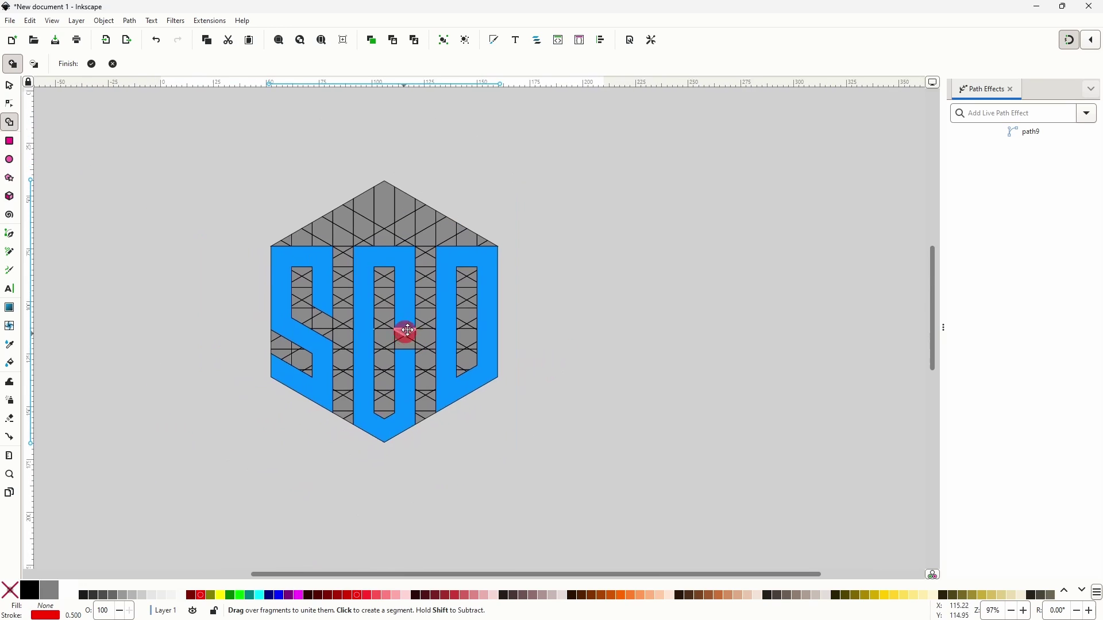
pyautogui.scroll(2, 401, 327)
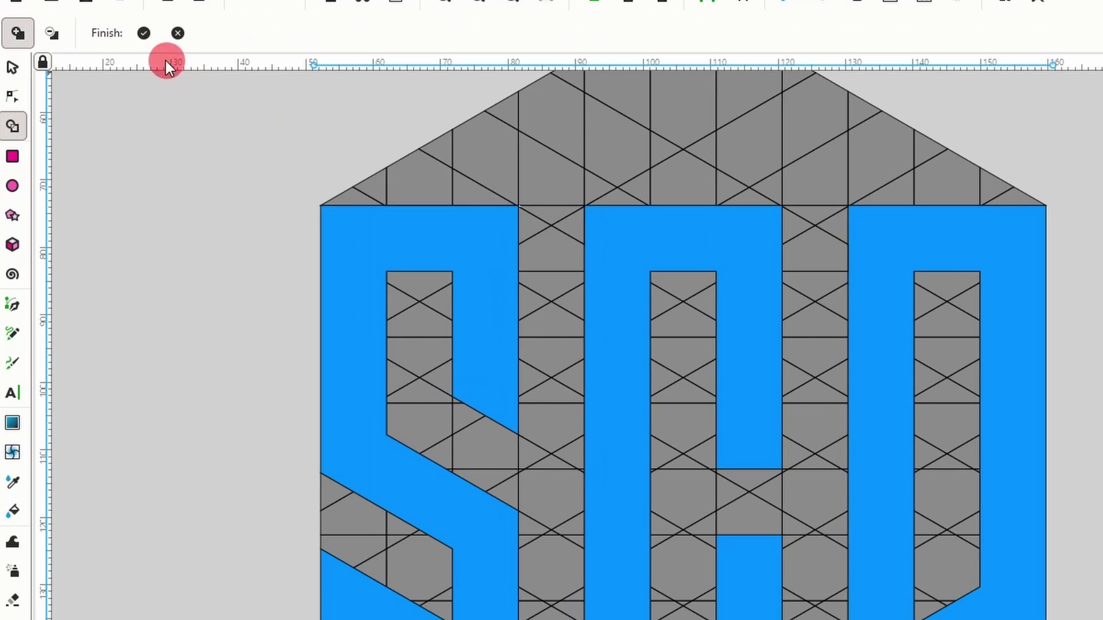
pyautogui.click(143, 35)
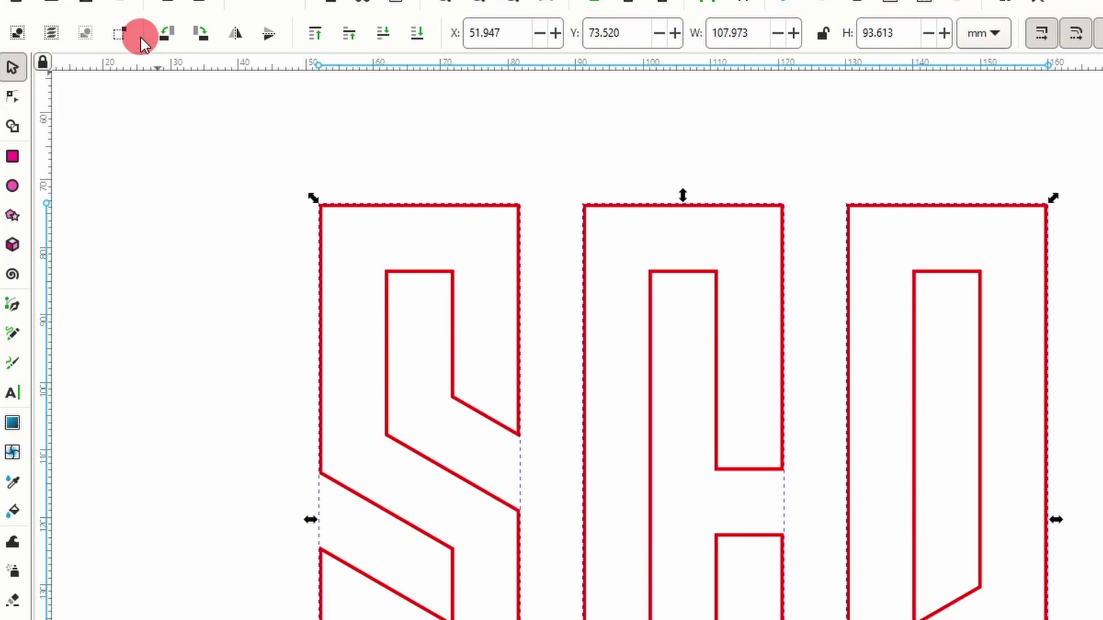
# Fill the three letter shapes with 70% Gray and remove their red stroke.
pyautogui.moveTo(199, 245); pyautogui.dragTo(274, 277)
pyautogui.scroll(-1, 207, 236)
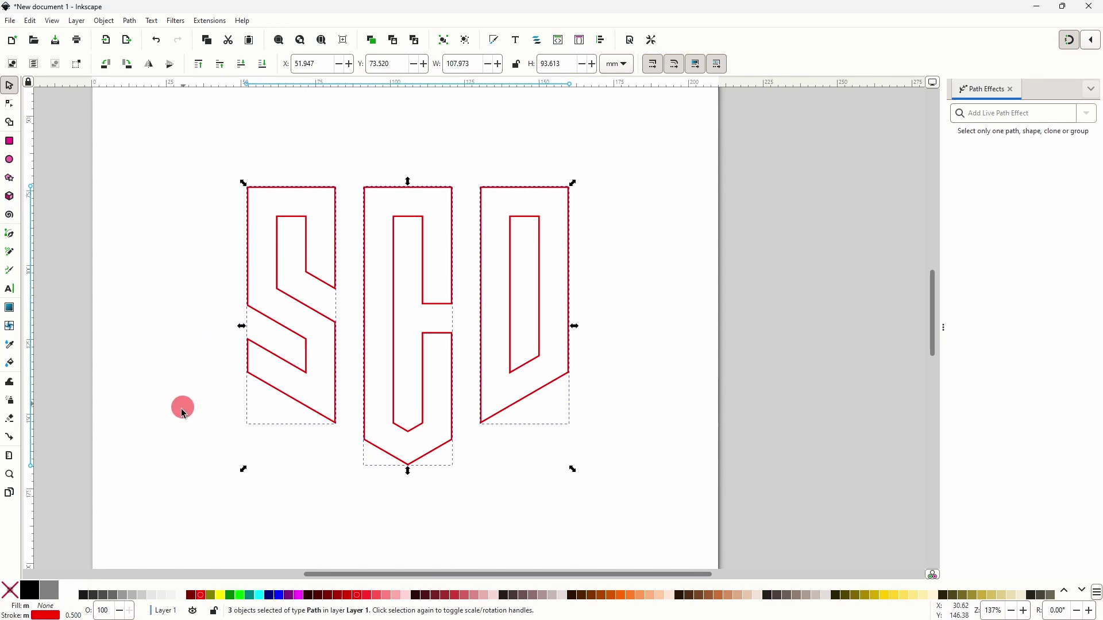
pyautogui.click(106, 596)
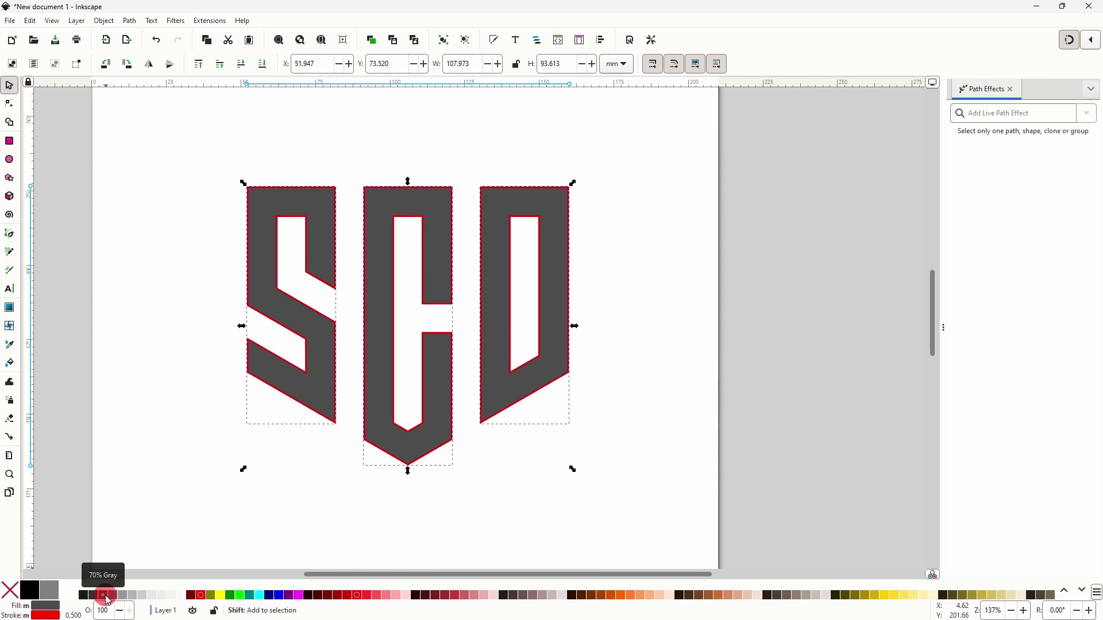
pyautogui.keyDown('shift'); pyautogui.click(10, 595); pyautogui.keyUp('shift')
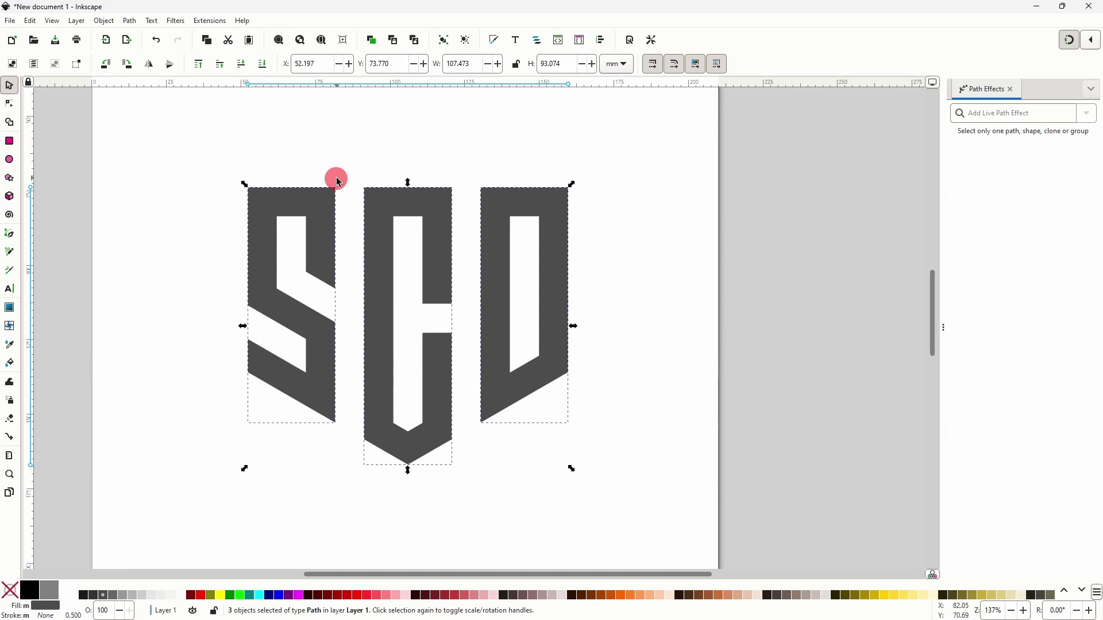
# Combine the three letters into a single path and add the Offset live path effect to it.
pyautogui.click(136, 27)
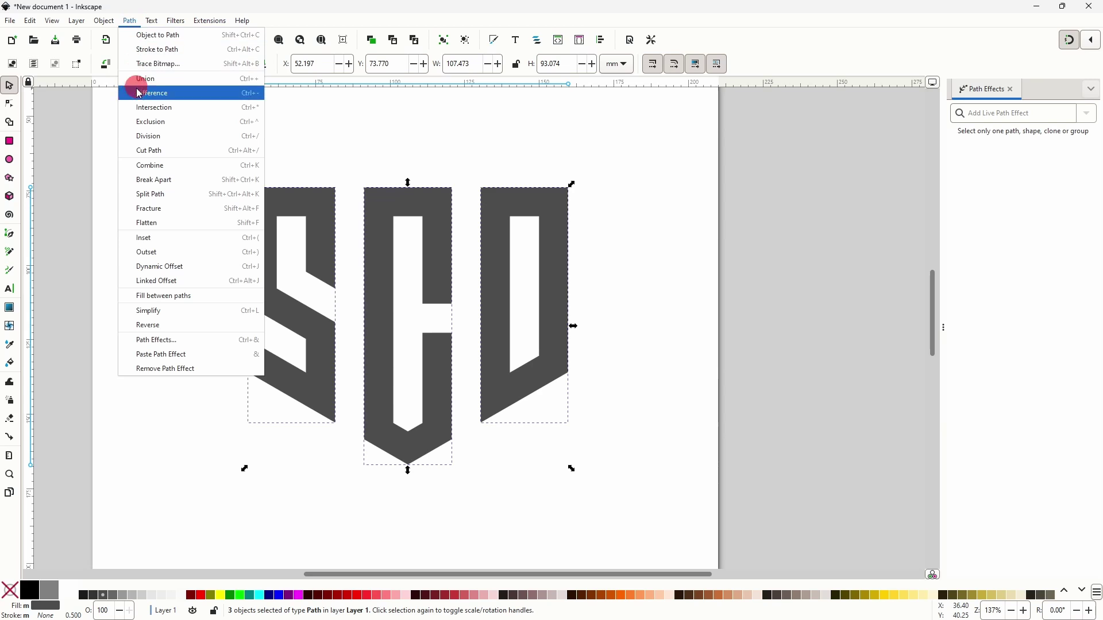
pyautogui.click(185, 170)
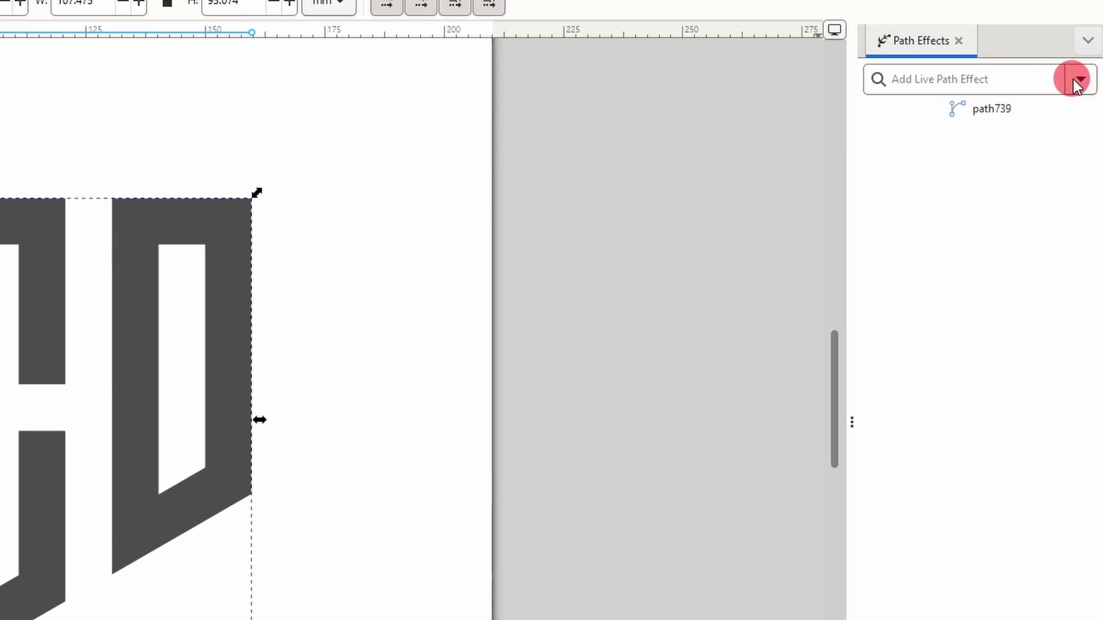
pyautogui.click(1076, 81)
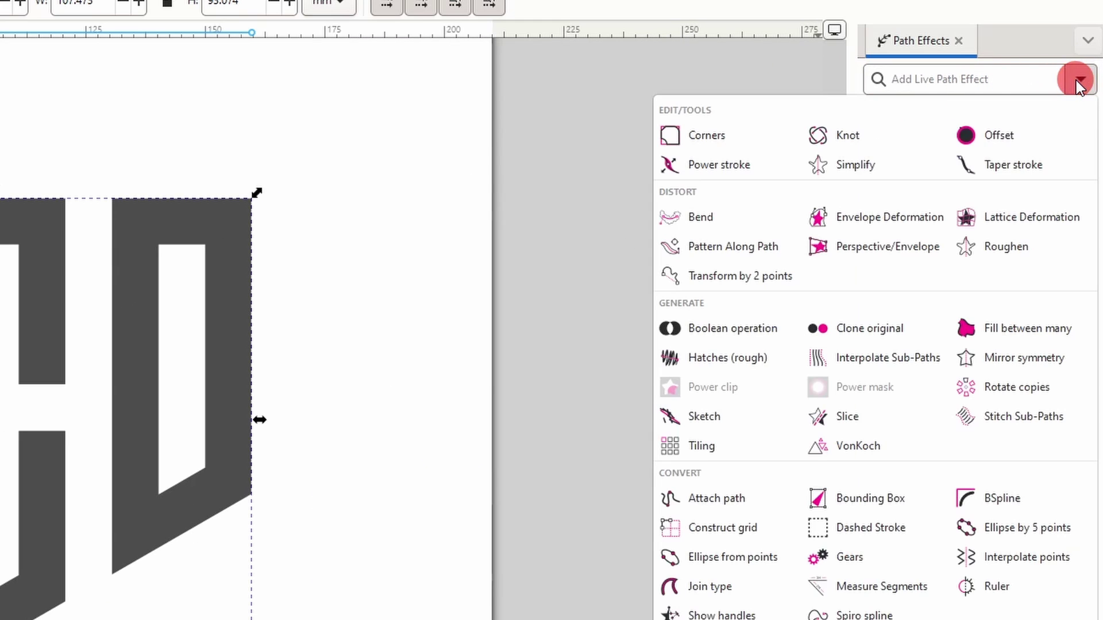
pyautogui.click(1013, 135)
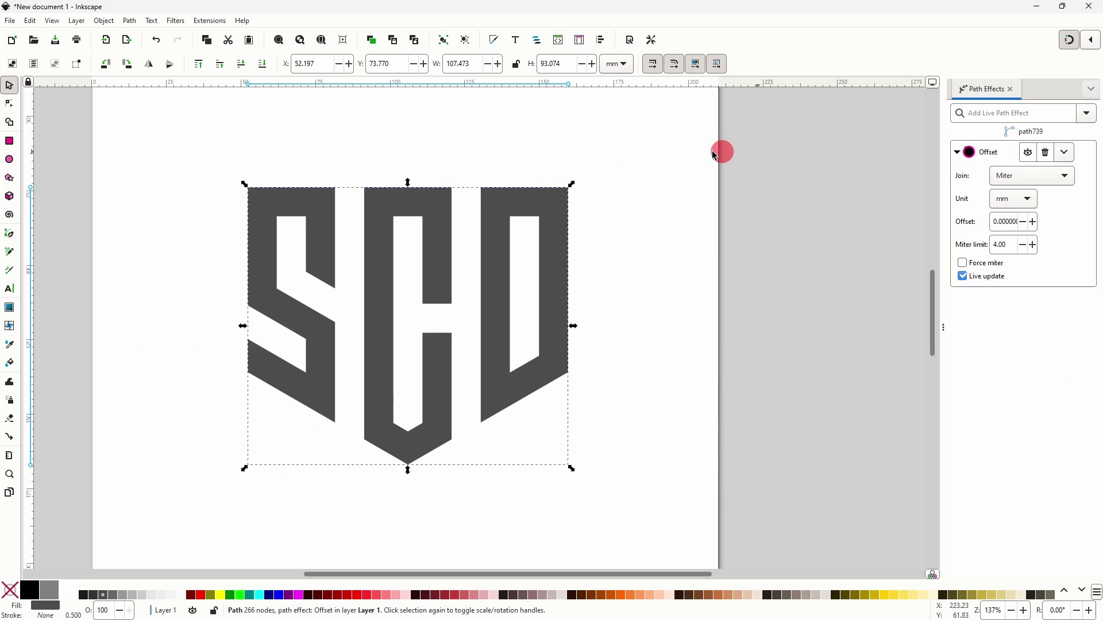
# Thicken the letters by pulling the offset handle outward to an offset of about 2.5 mm.
pyautogui.click(9, 104)
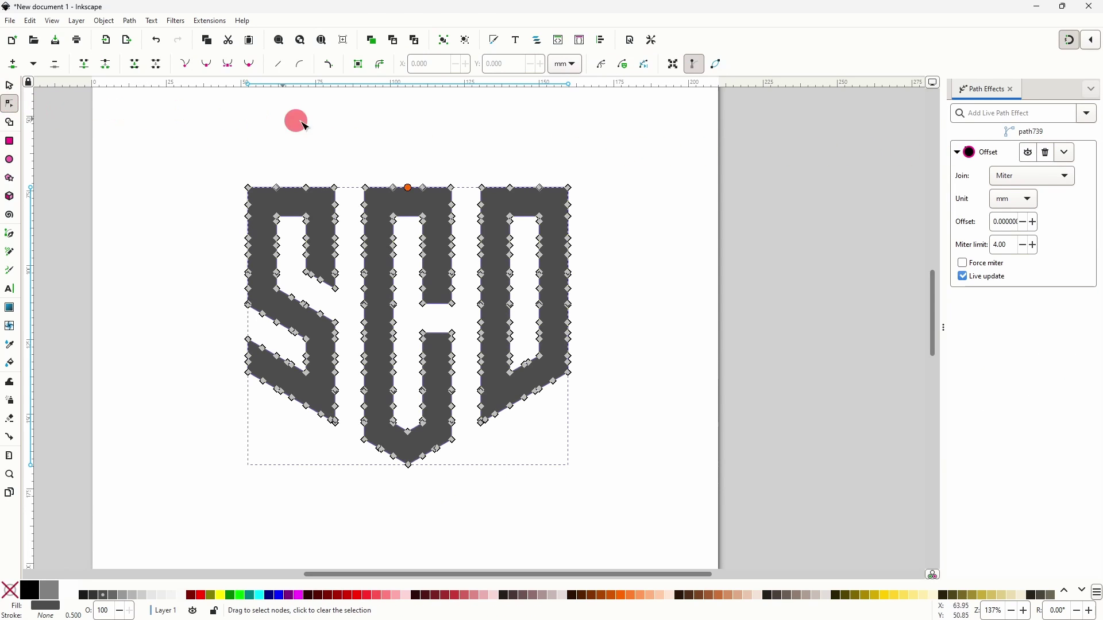
pyautogui.keyDown('ctrl'); pyautogui.scroll(3, 418, 177); pyautogui.keyUp('ctrl')
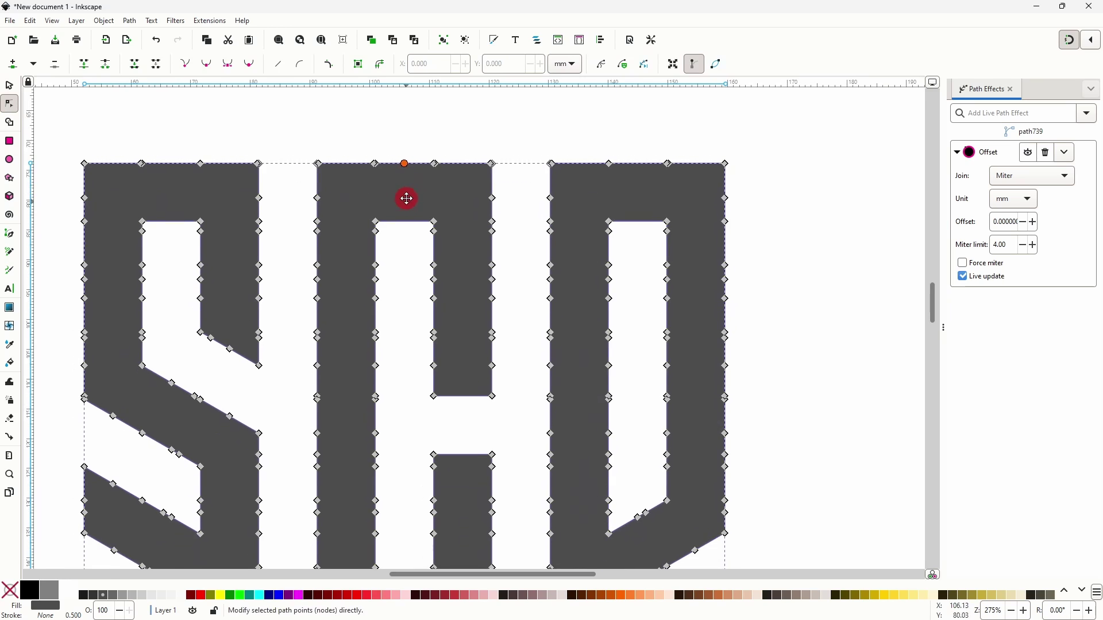
pyautogui.moveTo(409, 164); pyautogui.dragTo(395, 143)
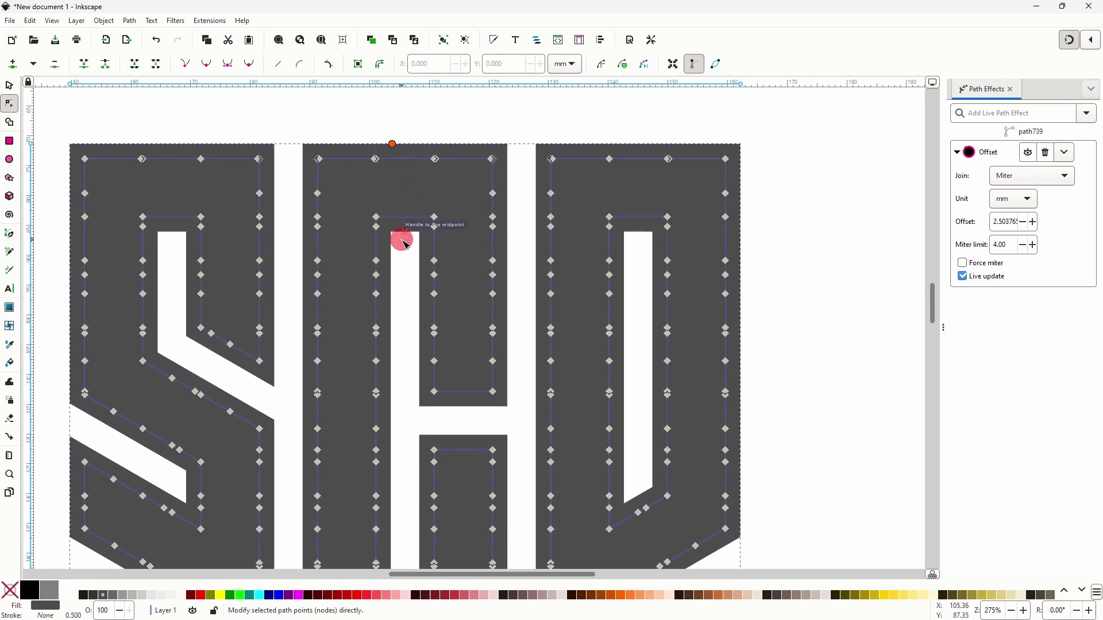
pyautogui.keyDown('ctrl'); pyautogui.scroll(-3, 401, 239); pyautogui.keyUp('ctrl')
pyautogui.scroll(-1, 406, 226)
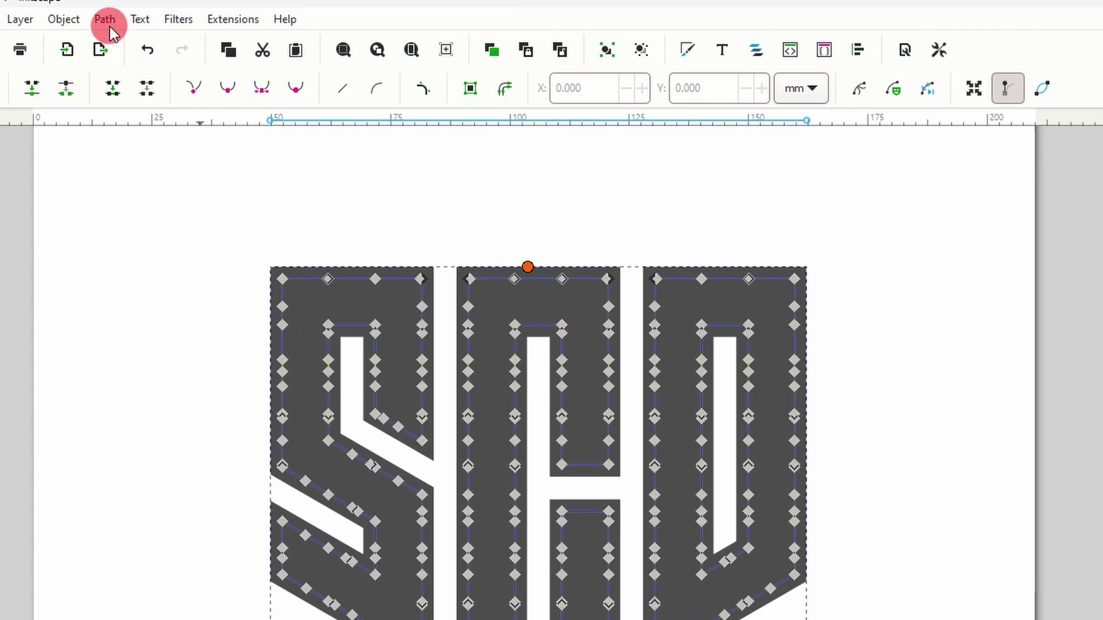
# Convert the offset letters with Object to Path, and separate them into individual letters with Split Path.
pyautogui.click(131, 22)
pyautogui.click(123, 38)
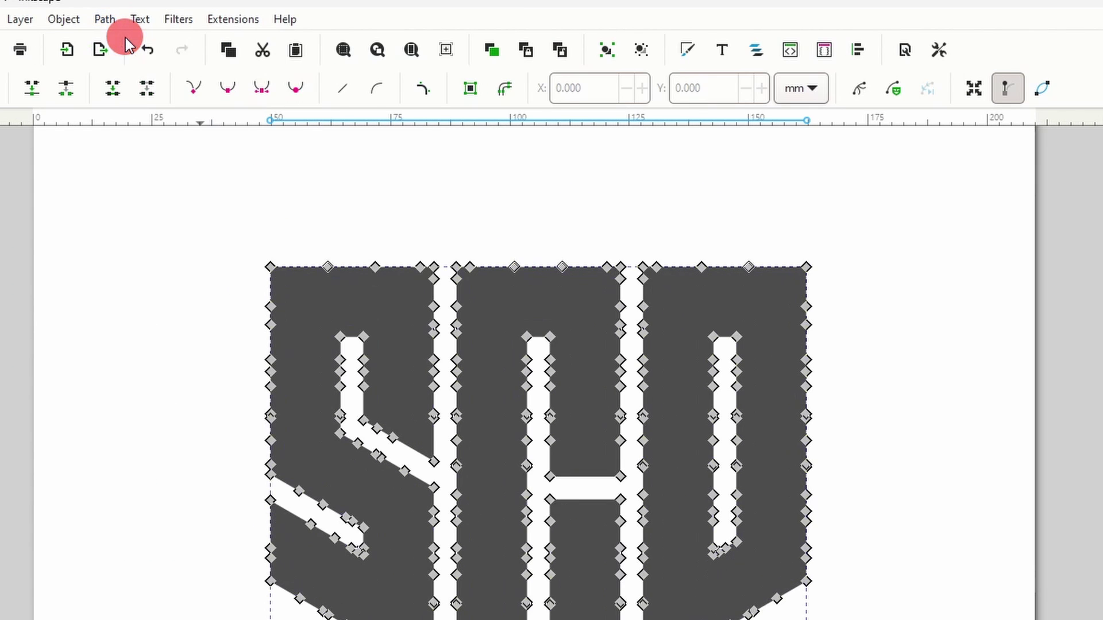
pyautogui.click(101, 19)
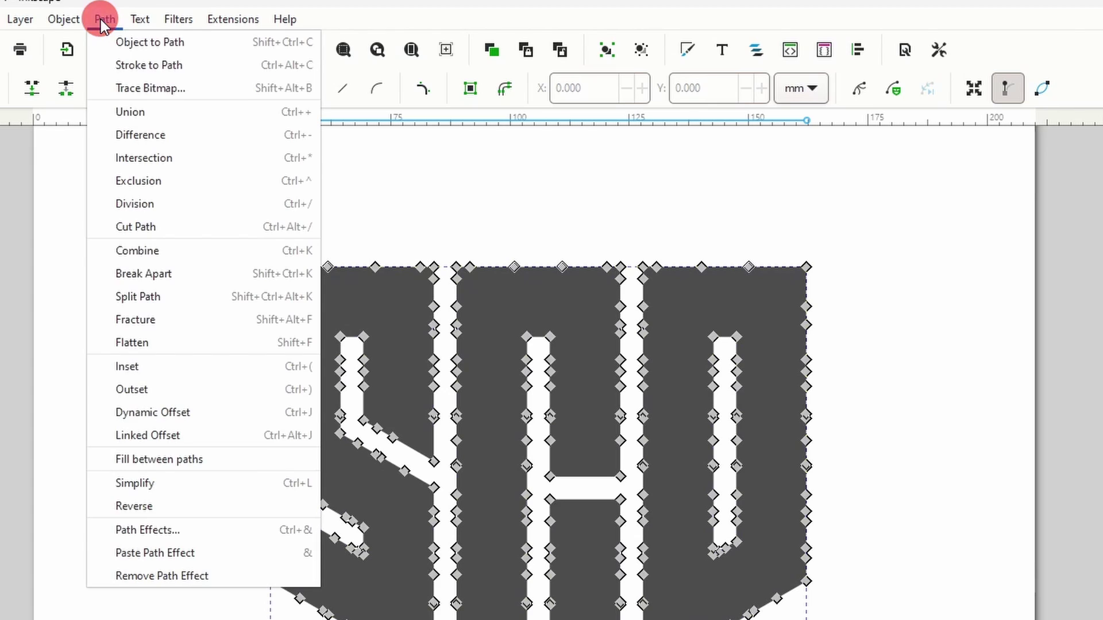
pyautogui.click(146, 306)
pyautogui.click(10, 86)
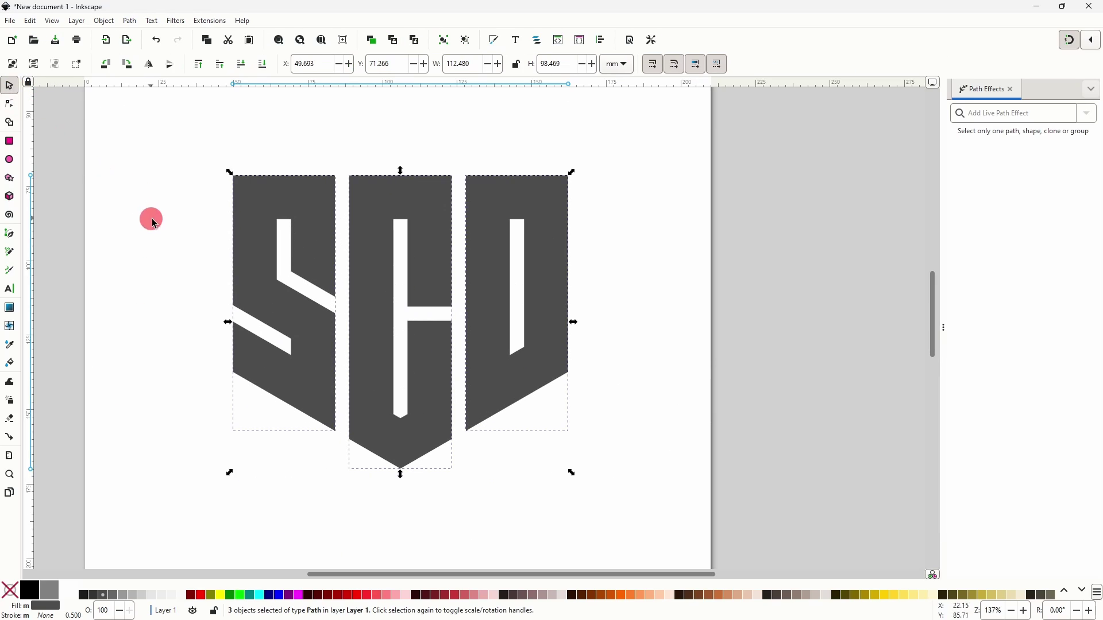
# Recolour the outer letters S and D with a lighter gray fill, leaving the middle letter dark gray, and clear the selection.
pyautogui.click(171, 234)
pyautogui.click(302, 209)
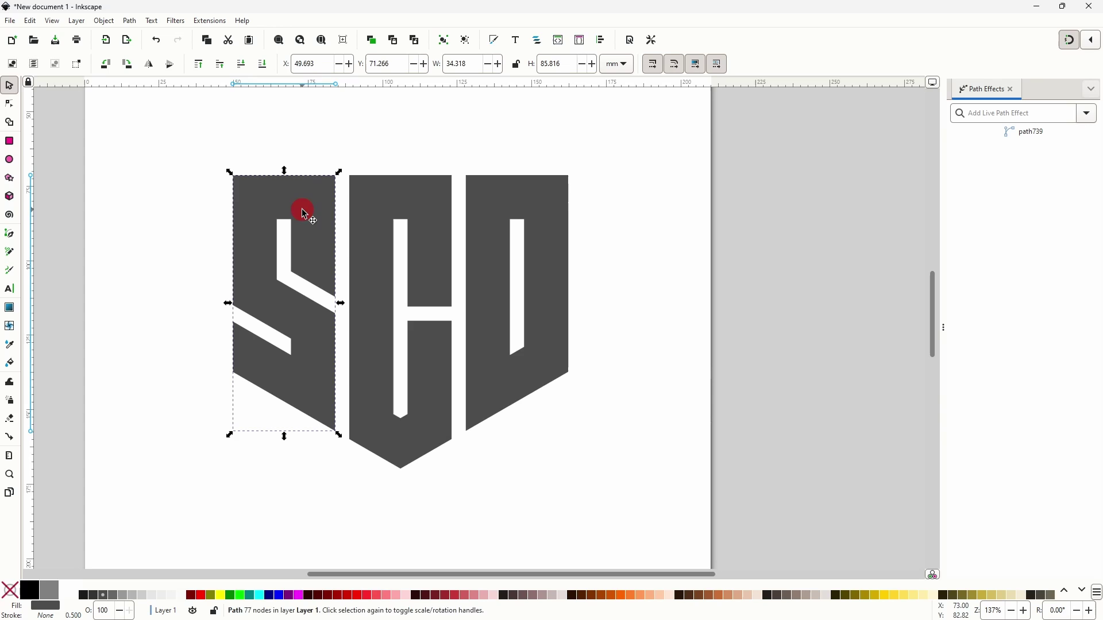
pyautogui.keyDown('shift'); pyautogui.click(488, 221); pyautogui.keyUp('shift')
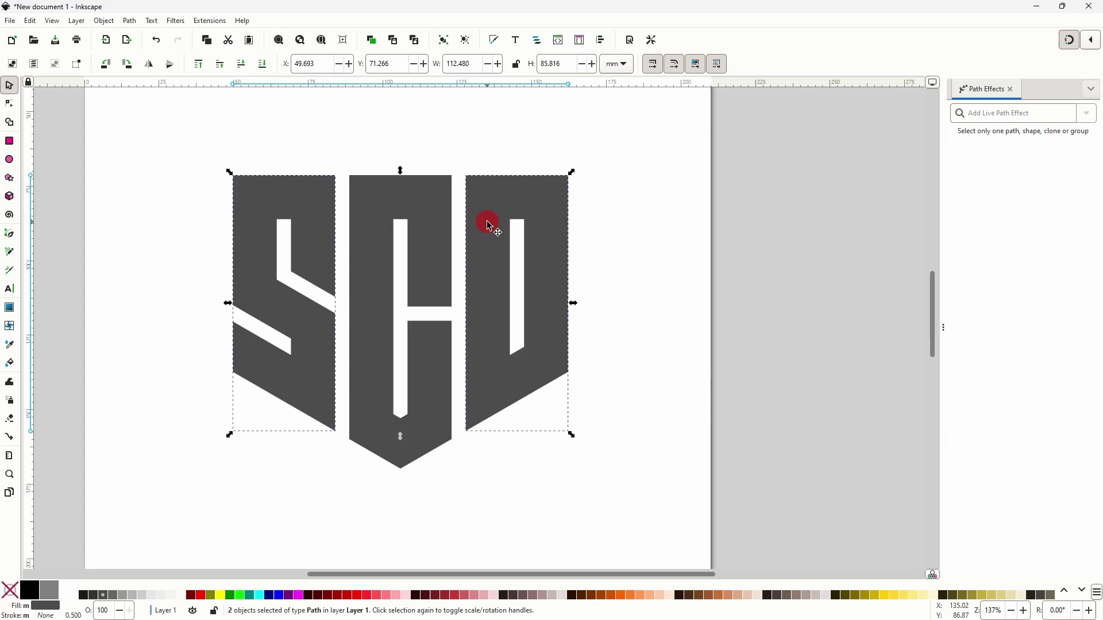
pyautogui.click(120, 595)
pyautogui.click(159, 389)
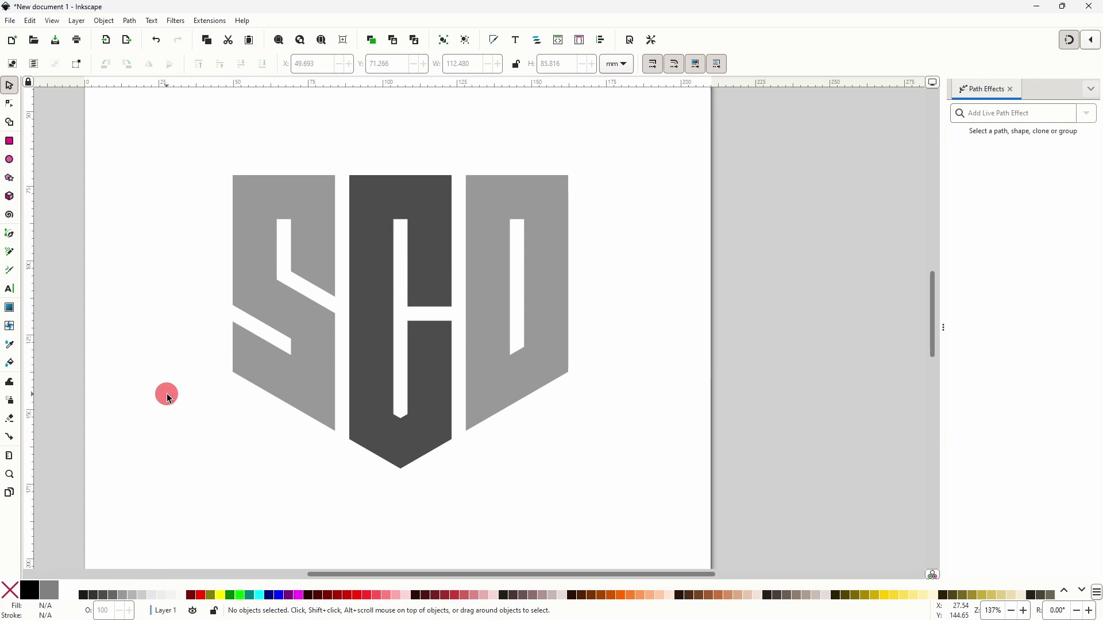
pyautogui.moveTo(166, 394); pyautogui.dragTo(246, 396)
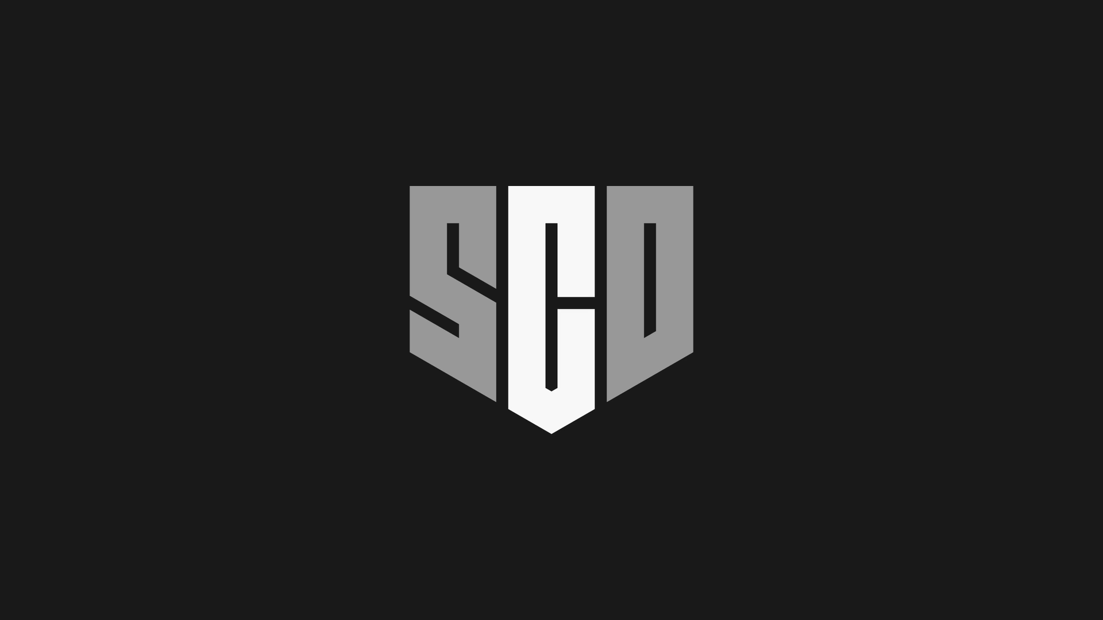